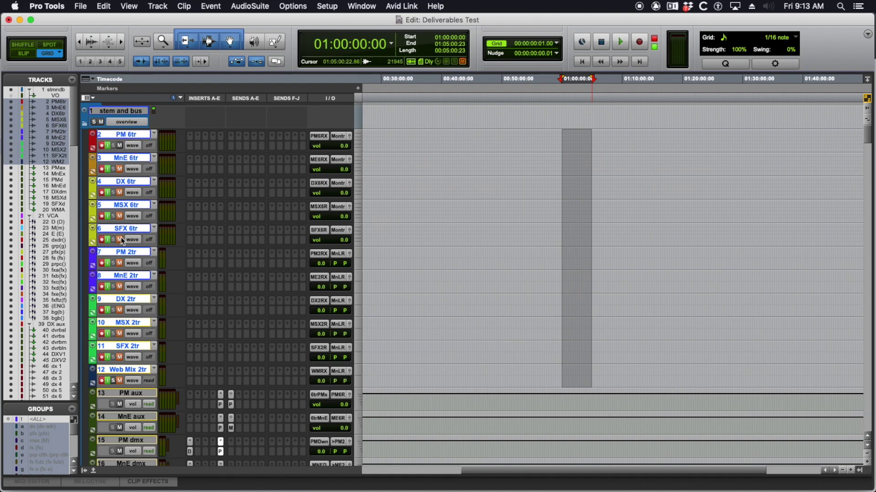
pyautogui.click(120, 145)
pyautogui.scroll(-5, 381, 297)
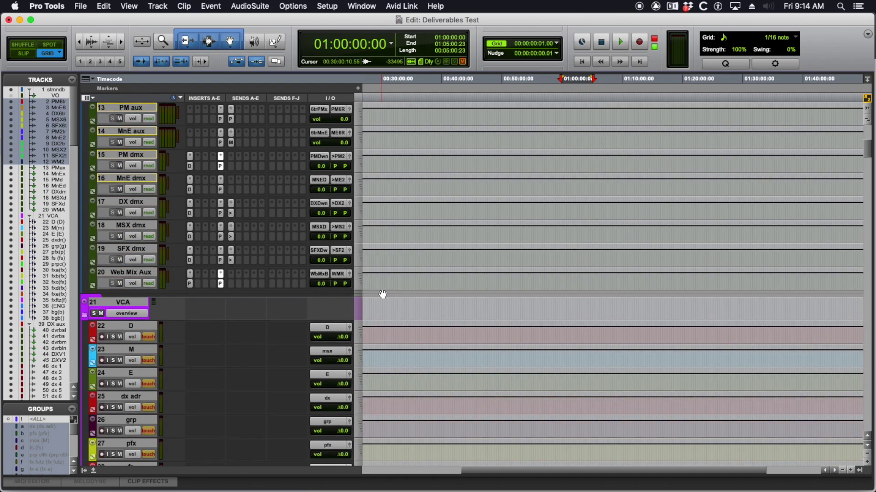
pyautogui.scroll(5, 381, 296)
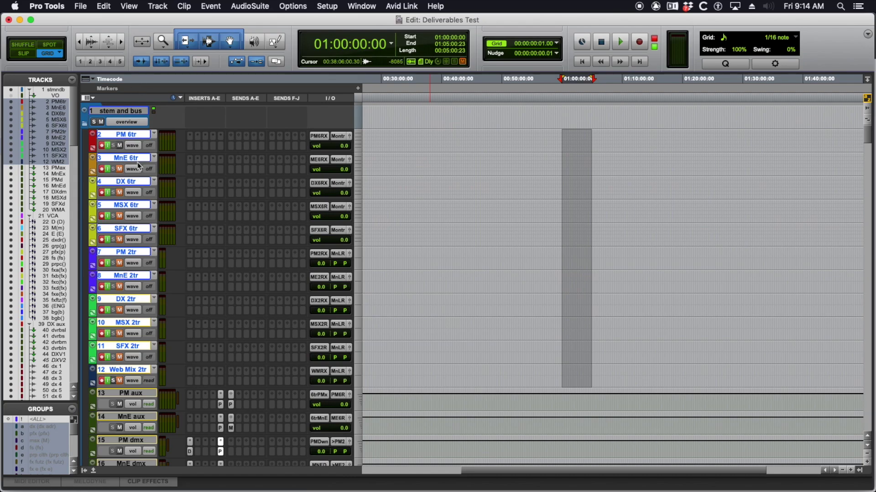
pyautogui.click(639, 42)
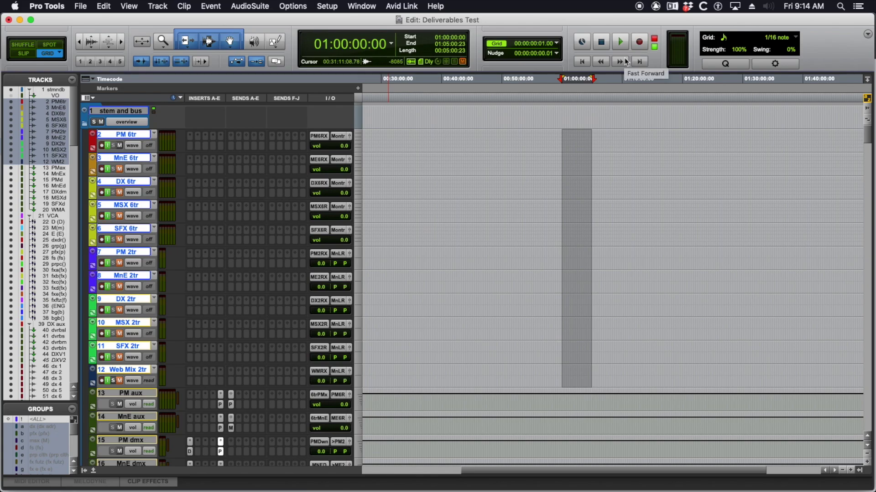
# - Open the Bounce Mix settings for the selected range and name the bounce file "Deliverables Test V1"
pyautogui.press('alt+super+b')
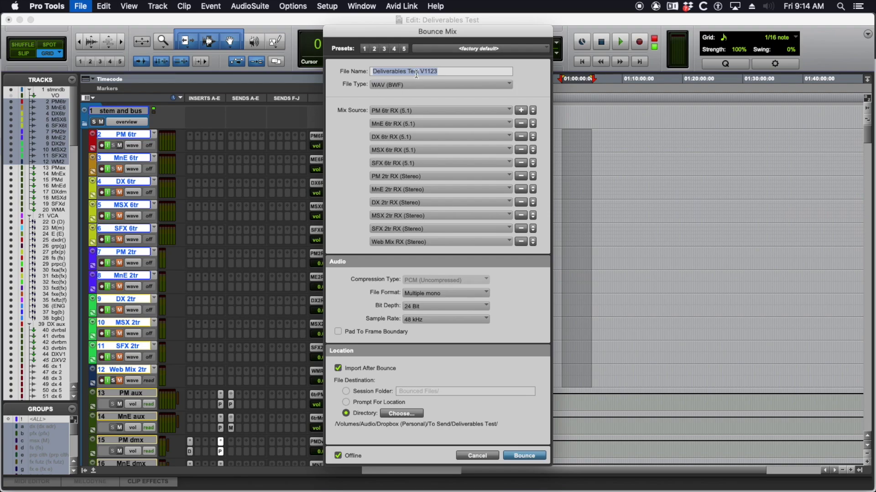
pyautogui.press('Right')
pyautogui.press('BackSpace')
pyautogui.press('BackSpace')
pyautogui.press('BackSpace')
# - Switch to Finder and review the 5.1 and stereo delivery subfolders inside the Deliverables Test folder
pyautogui.press('super+Tab')
pyautogui.press('super+Tab')
pyautogui.press('super+Tab')
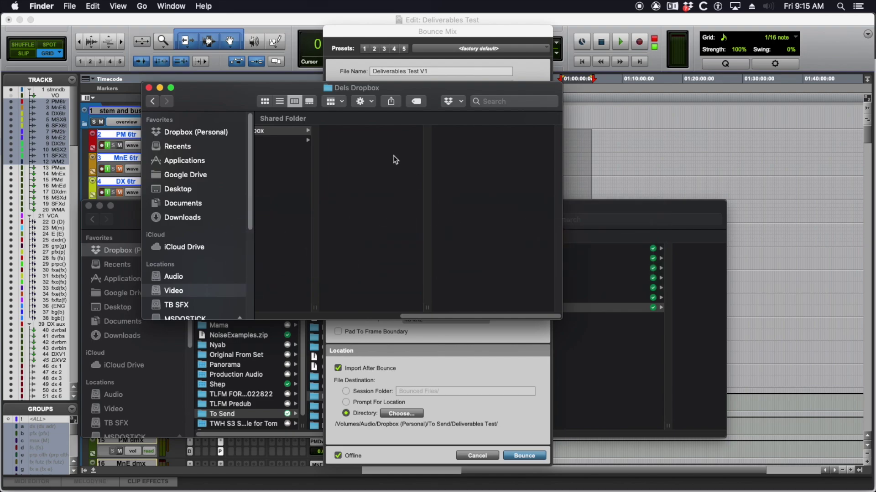
pyautogui.moveTo(403, 95); pyautogui.dragTo(395, 95)
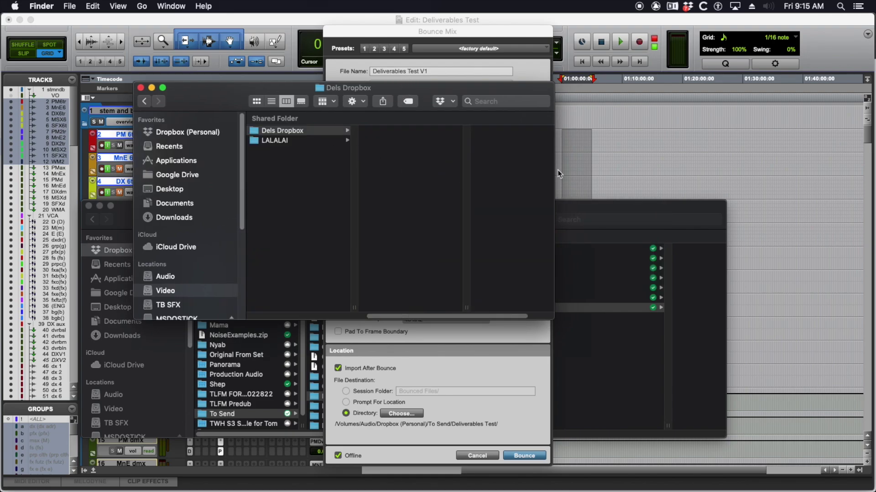
pyautogui.click(609, 203)
pyautogui.moveTo(564, 207); pyautogui.dragTo(551, 121)
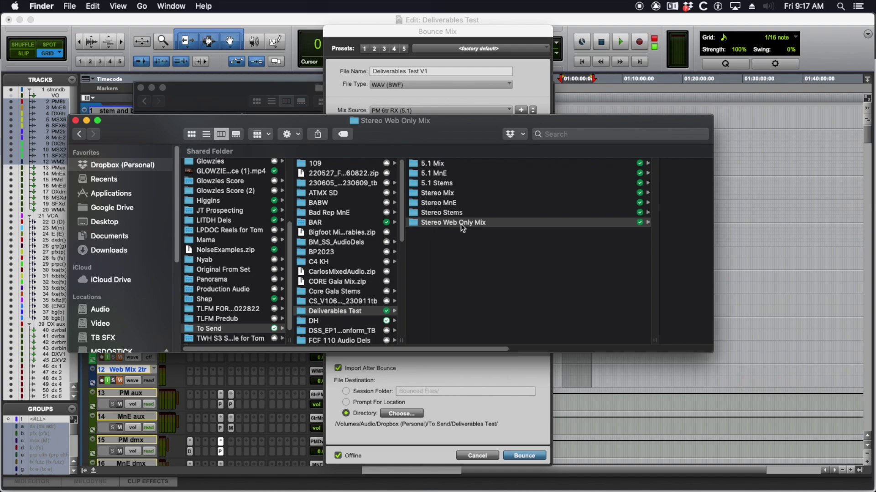
# - Return to Pro Tools, run the offline bounce and import the bounced files to new tracks at the selection
pyautogui.click(470, 33)
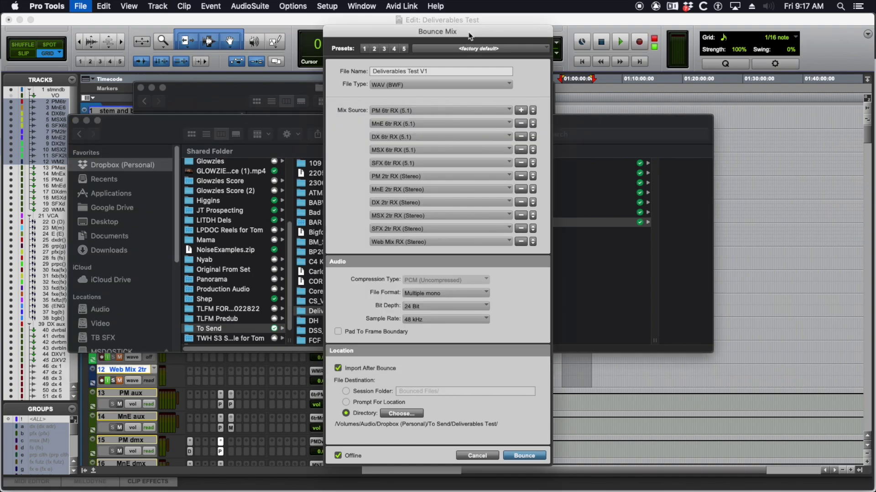
pyautogui.click(529, 456)
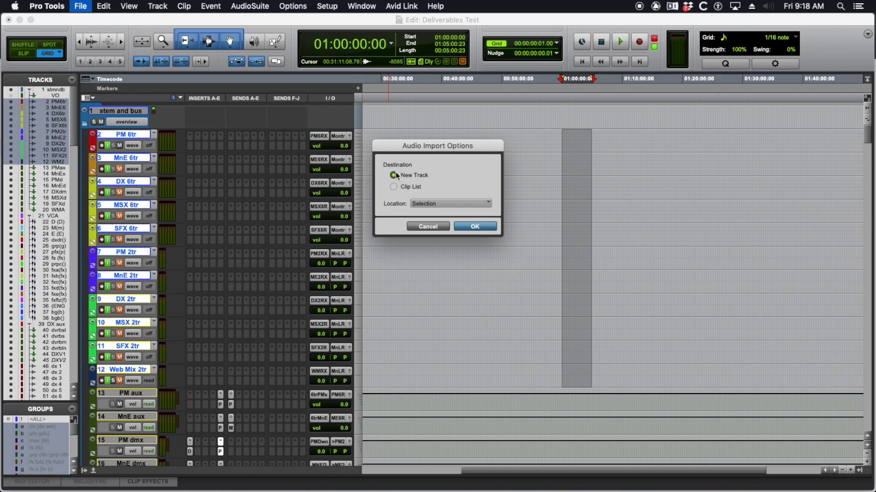
pyautogui.click(483, 228)
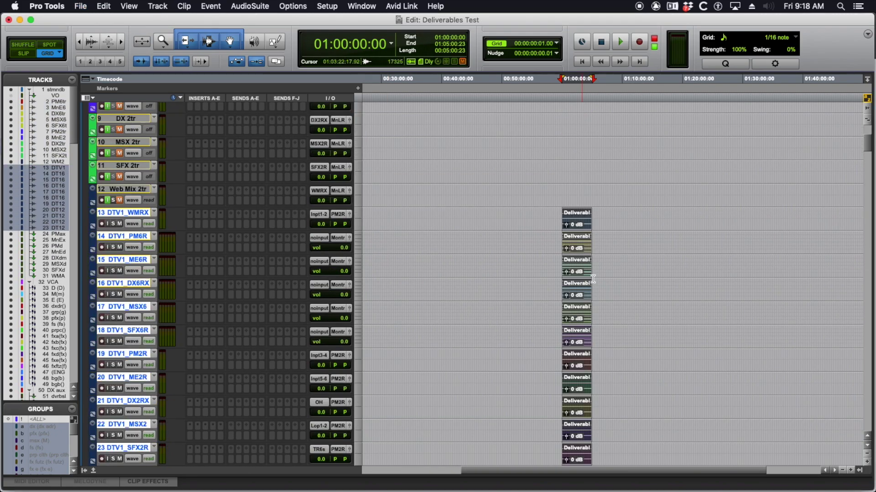
# - Move the DTV1_WMRX track below DTV1_SFX2R so it is the last of the imported tracks
pyautogui.click(140, 214)
pyautogui.moveTo(139, 213); pyautogui.dragTo(213, 157)
pyautogui.scroll(10, 213, 157)
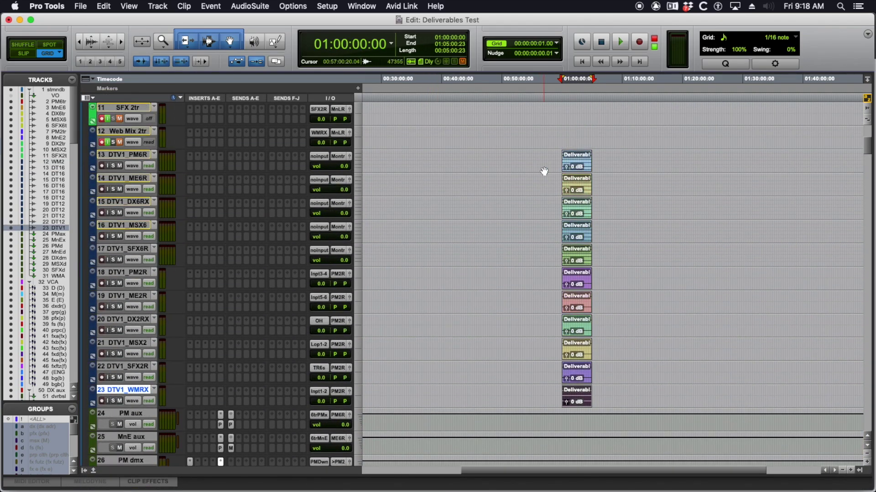
# - Select the clips on all eleven DTV1 tracks and move them up onto the PM 6tr through Web Mix 2tr tracks
pyautogui.scroll(1, 552, 161)
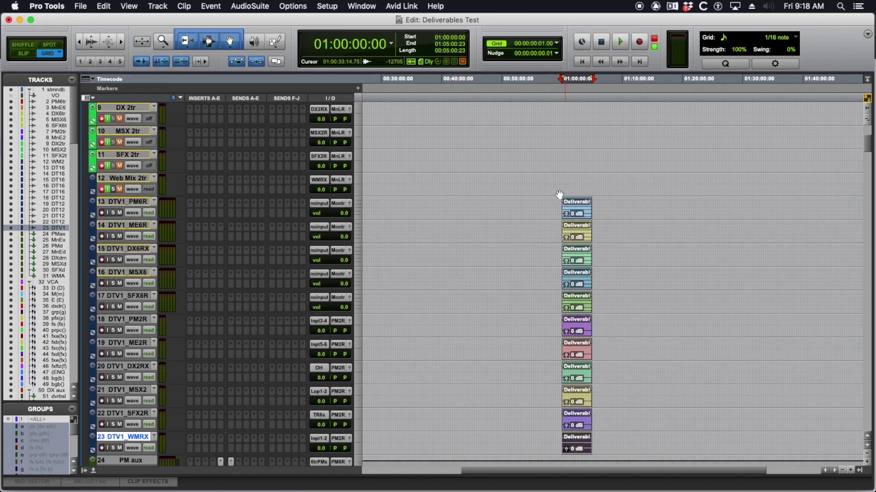
pyautogui.moveTo(559, 197); pyautogui.dragTo(620, 337)
pyautogui.keyDown('shift'); pyautogui.click(627, 434); pyautogui.keyUp('shift')
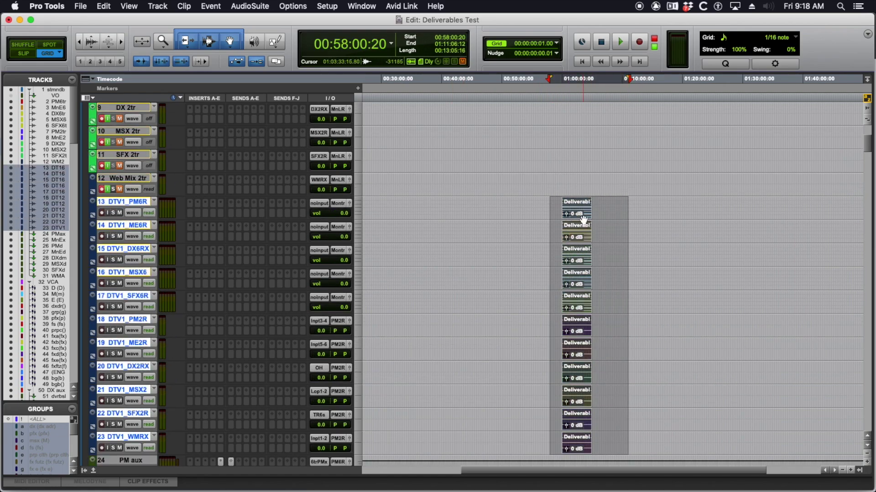
pyautogui.moveTo(583, 216); pyautogui.dragTo(582, 145)
pyautogui.scroll(-2, 201, 360)
# - Delete the emptied DTV1 tracks, from DTV1_PM6R through DTV1_WMRX
pyautogui.click(134, 348)
pyautogui.scroll(-7, 147, 391)
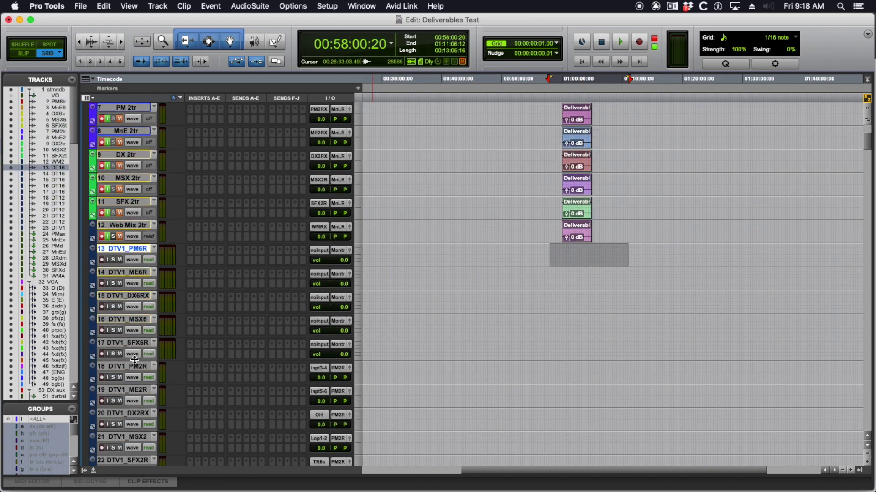
pyautogui.keyDown('shift'); pyautogui.click(135, 428); pyautogui.keyUp('shift')
pyautogui.rightClick(135, 428)
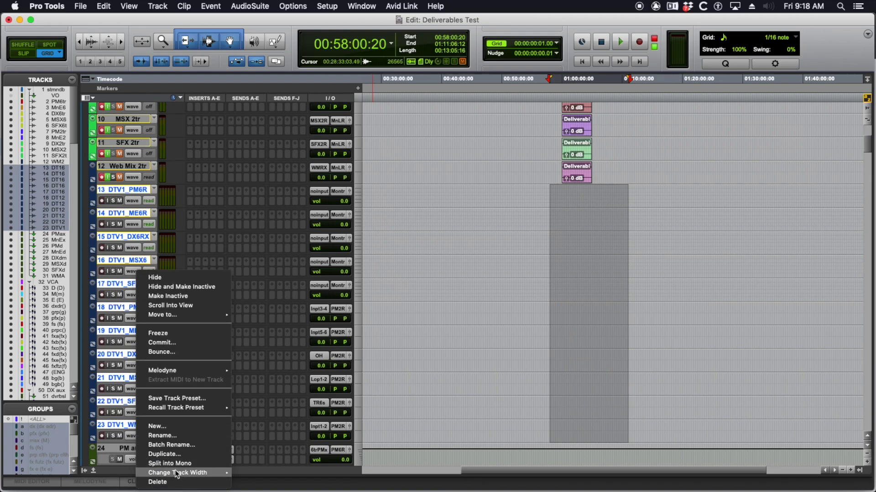
pyautogui.click(176, 481)
pyautogui.scroll(9, 524, 183)
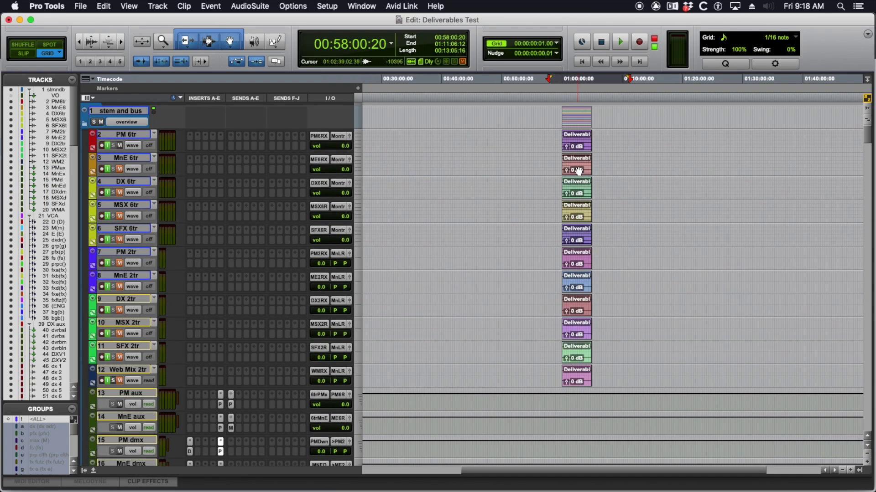
# - Place the cursor in the MnE 6tr clip and zoom in on the timeline to check the clip names against their tracks
pyautogui.click(577, 158)
pyautogui.press('super+bracketright')
pyautogui.press('super+bracketright')
pyautogui.press('super+bracketright')
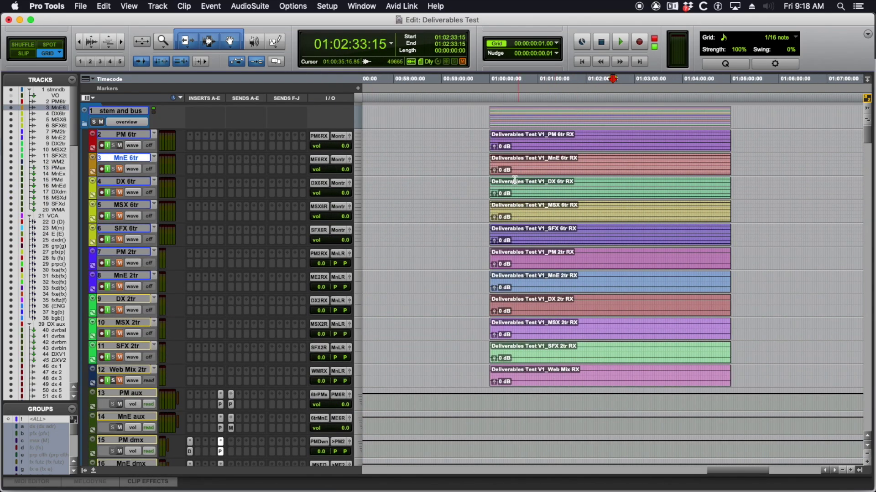
# - Switch to Finder and widen the window and its column listing the bounced files in the Deliverables Test folder
pyautogui.press('super+Tab')
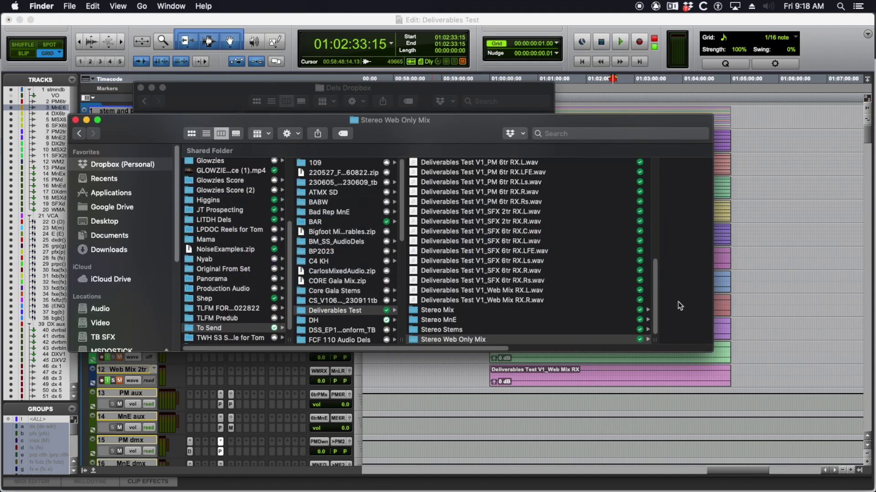
pyautogui.moveTo(655, 340); pyautogui.dragTo(718, 338)
pyautogui.scroll(7, 585, 255)
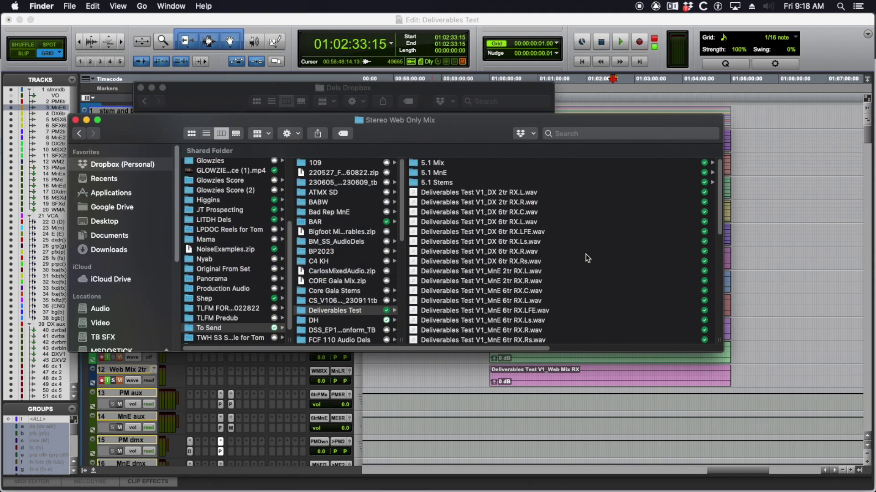
# - Move the left and right DX 2tr, MSX 2tr and SFX 2tr files into the Stereo Stems folder
pyautogui.click(493, 193)
pyautogui.keyDown('shift'); pyautogui.click(412, 203); pyautogui.keyUp('shift')
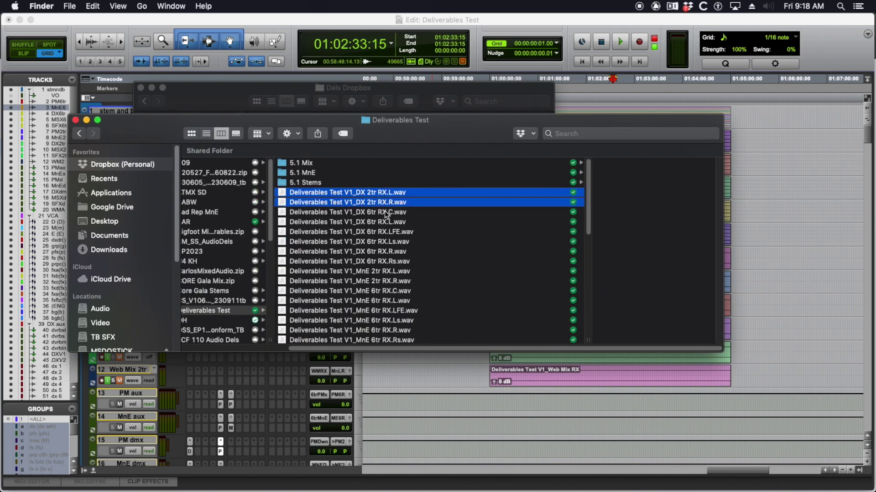
pyautogui.scroll(-5, 395, 247)
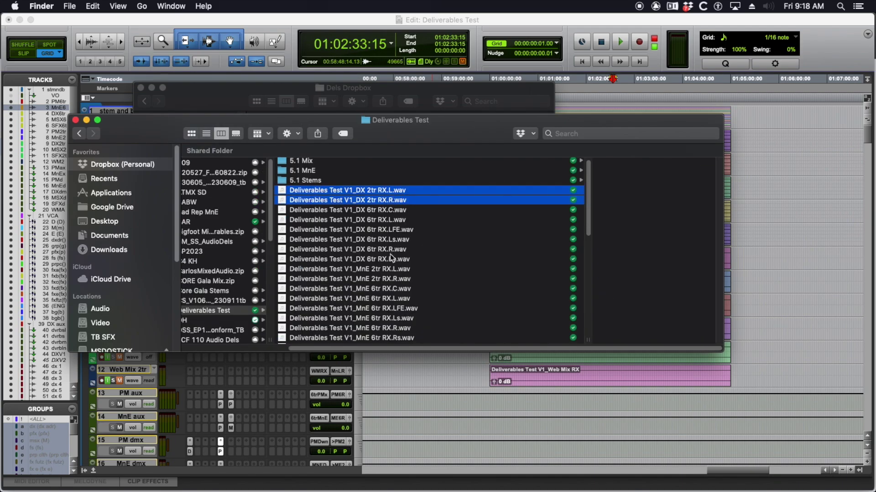
pyautogui.click(383, 299)
pyautogui.keyDown('shift'); pyautogui.click(383, 309); pyautogui.keyUp('shift')
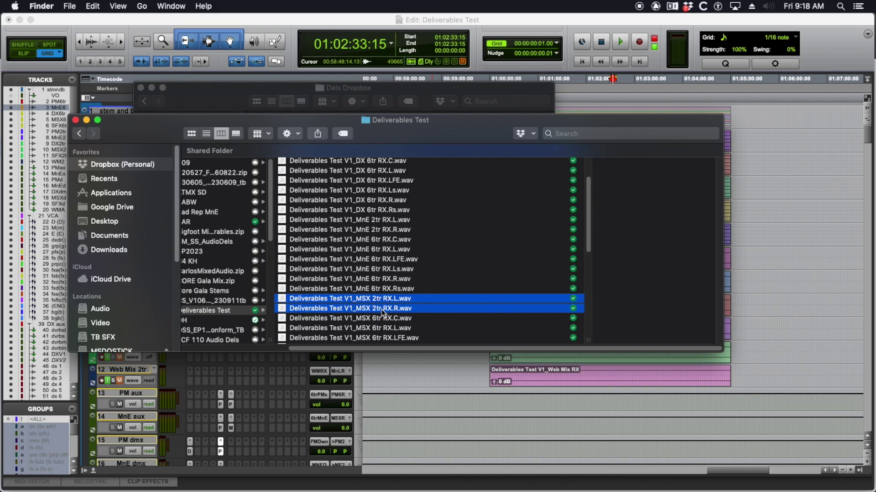
pyautogui.scroll(-6, 387, 309)
pyautogui.scroll(-4, 383, 303)
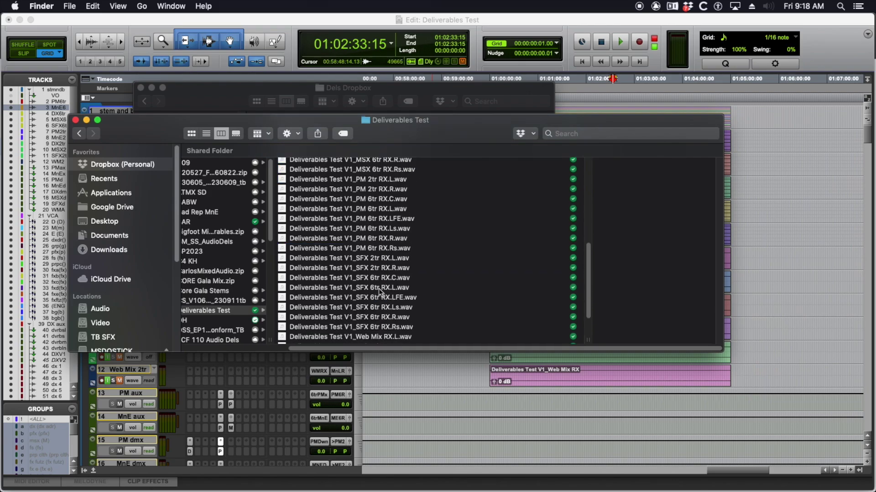
pyautogui.click(377, 268)
pyautogui.keyDown('shift'); pyautogui.click(374, 258); pyautogui.keyUp('shift')
pyautogui.scroll(-3, 370, 282)
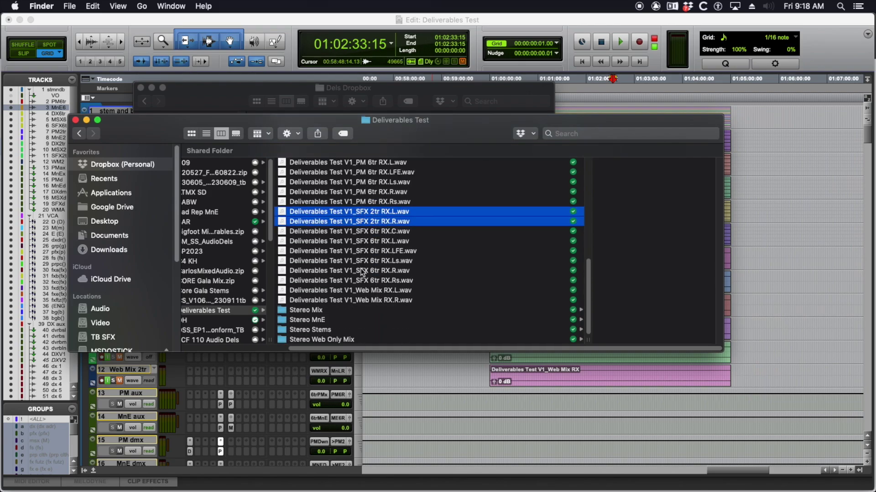
pyautogui.moveTo(348, 223); pyautogui.dragTo(326, 330)
# - Move the six DX 6tr files and the six MSX 6tr files into the 5.1 Stems folder
pyautogui.scroll(6, 365, 284)
pyautogui.click(355, 194)
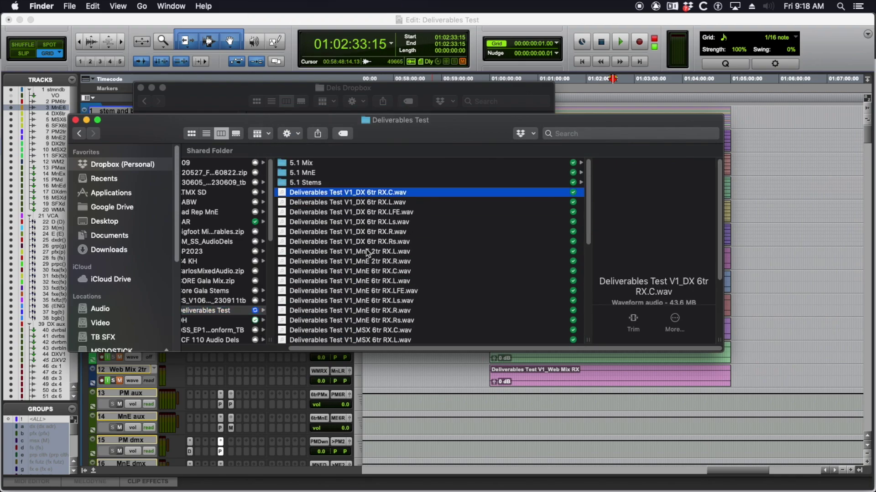
pyautogui.keyDown('shift'); pyautogui.click(366, 242); pyautogui.keyUp('shift')
pyautogui.moveTo(335, 197); pyautogui.dragTo(310, 182)
pyautogui.click(387, 272)
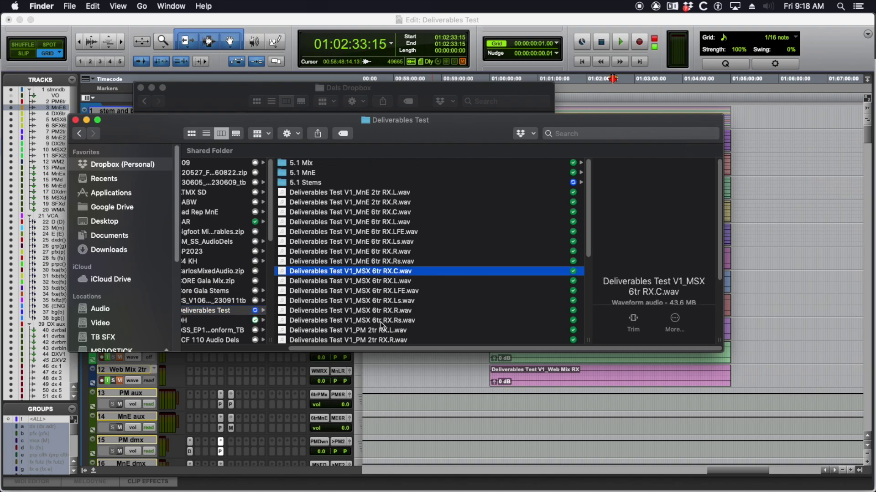
pyautogui.keyDown('shift'); pyautogui.click(383, 320); pyautogui.keyUp('shift')
pyautogui.moveTo(371, 280); pyautogui.dragTo(313, 183)
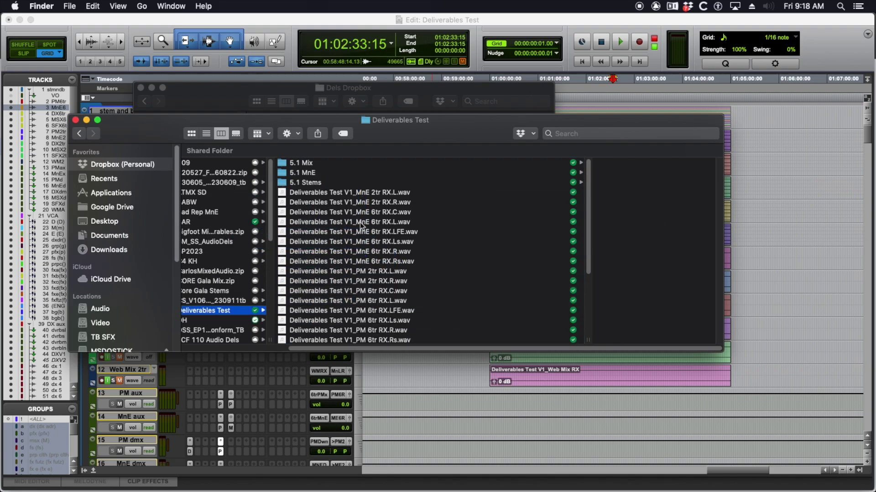
# - Move the six SFX 6tr files into the 5.1 Stems folder
pyautogui.scroll(-5, 389, 300)
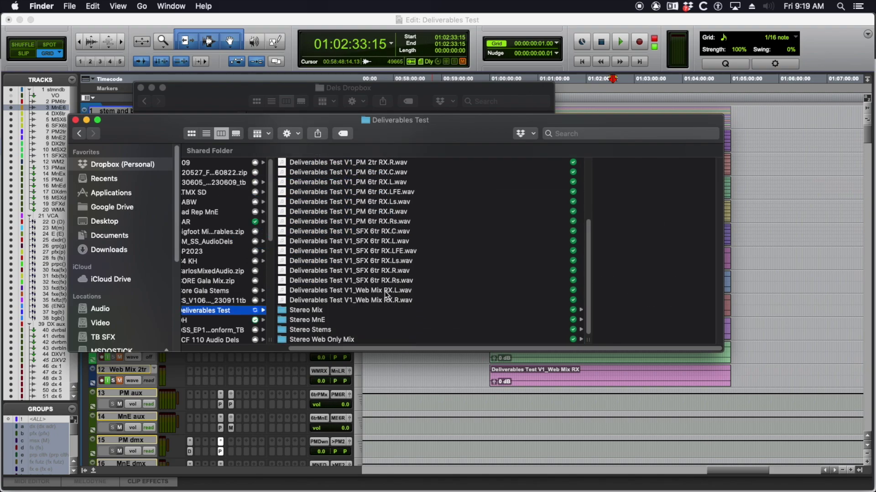
pyautogui.click(385, 281)
pyautogui.keyDown('shift'); pyautogui.click(377, 233); pyautogui.keyUp('shift')
pyautogui.scroll(4, 378, 236)
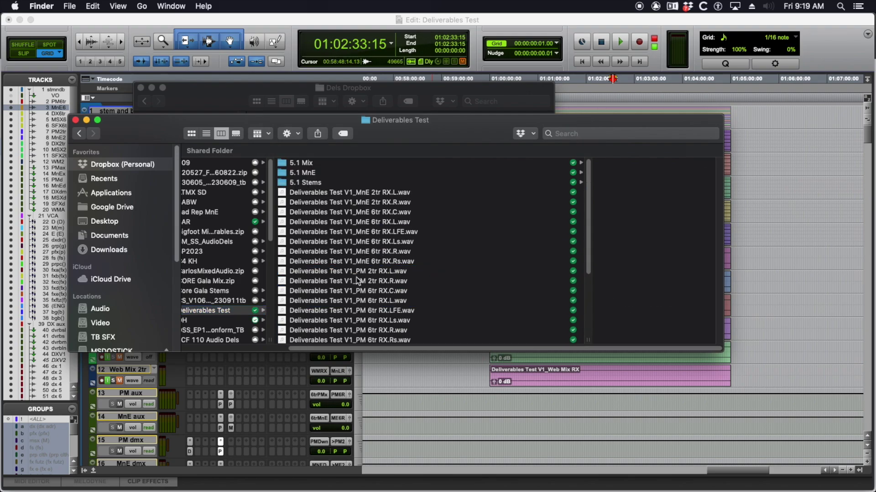
pyautogui.scroll(-1, 365, 283)
pyautogui.moveTo(354, 333); pyautogui.dragTo(313, 169)
# - Move the left and right MnE 2tr files into the Stereo MnE folder, making the Finder window taller to reach it
pyautogui.scroll(2, 337, 196)
pyautogui.click(337, 192)
pyautogui.keyDown('shift'); pyautogui.click(336, 204); pyautogui.keyUp('shift')
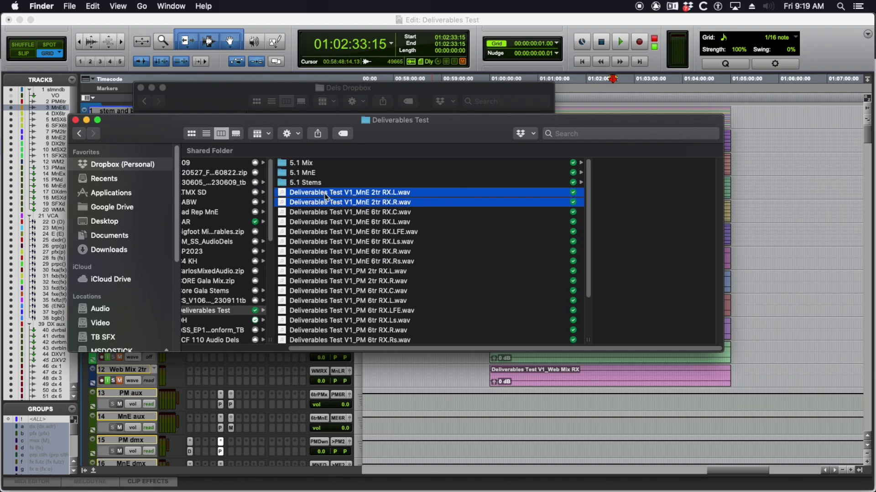
pyautogui.scroll(-5, 327, 197)
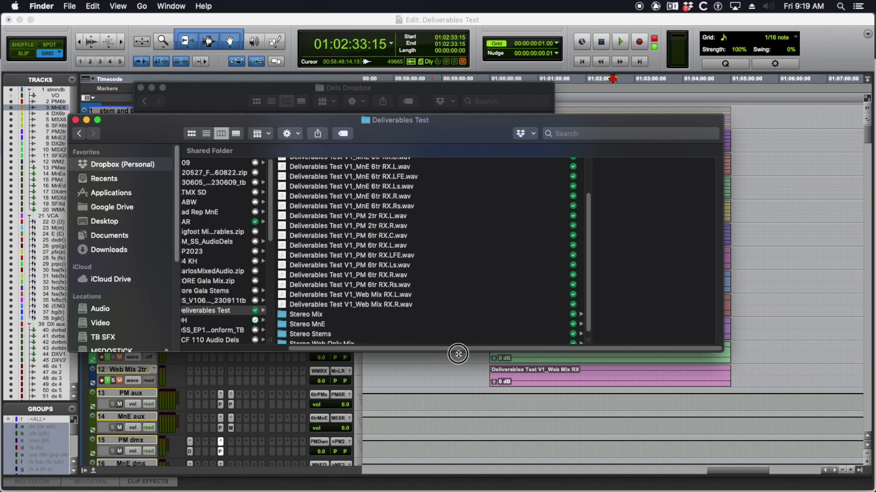
pyautogui.moveTo(456, 353); pyautogui.dragTo(459, 415)
pyautogui.moveTo(374, 204); pyautogui.dragTo(323, 382)
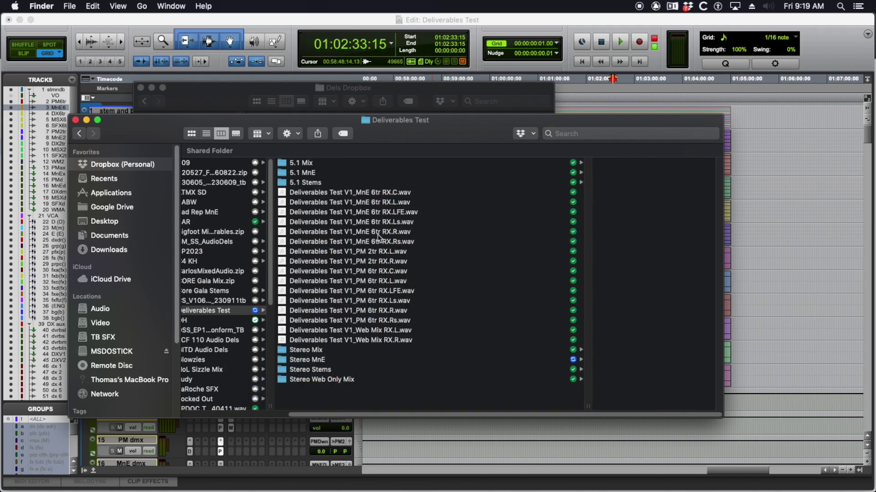
# - Move the six MnE 6tr files into the 5.1 MnE folder
pyautogui.click(376, 194)
pyautogui.keyDown('shift'); pyautogui.click(371, 242); pyautogui.keyUp('shift')
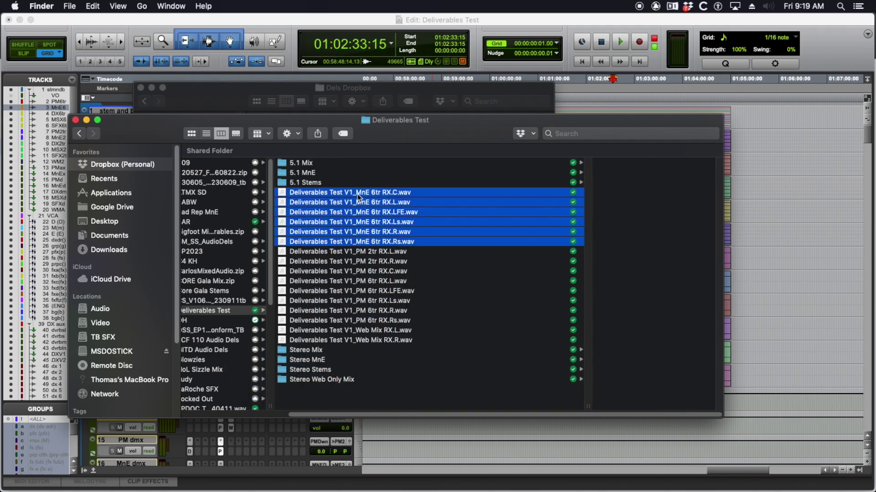
pyautogui.moveTo(359, 198); pyautogui.dragTo(319, 174)
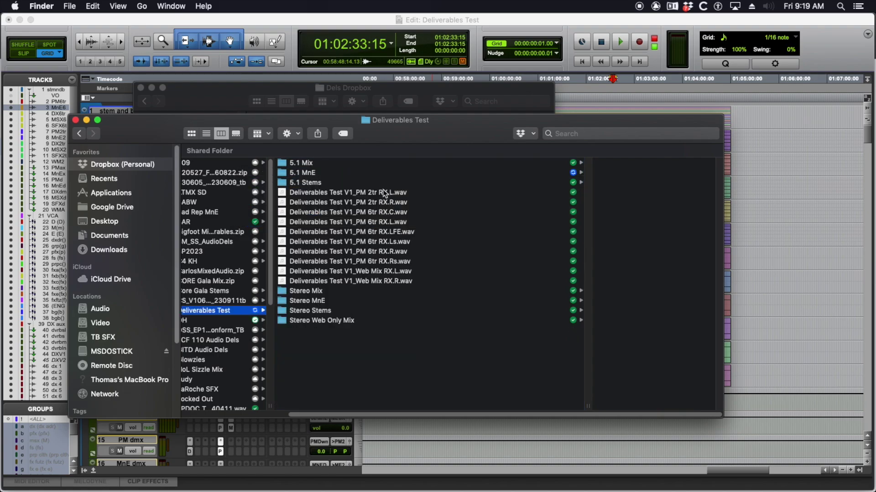
# - Move the left and right PM 2tr files into the Stereo Mix folder
pyautogui.click(385, 194)
pyautogui.keyDown('shift'); pyautogui.click(383, 202); pyautogui.keyUp('shift')
pyautogui.moveTo(383, 202); pyautogui.dragTo(321, 294)
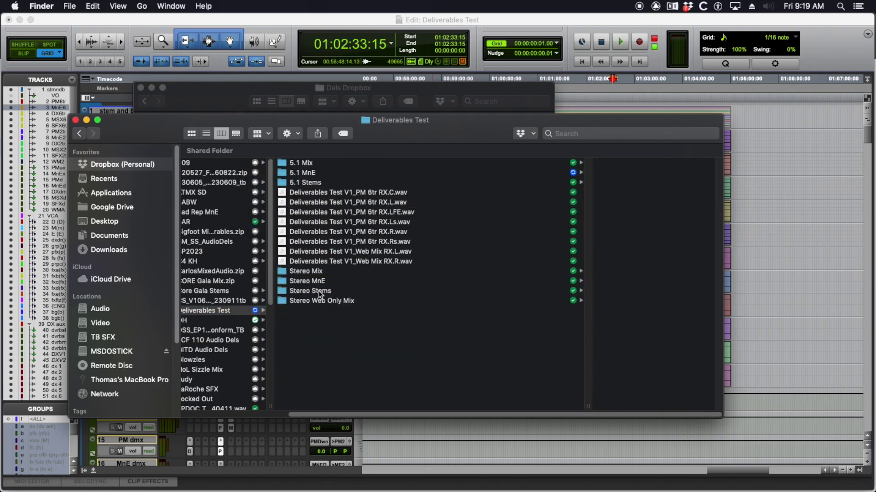
# - Move the six PM 6tr files into the 5.1 Mix folder
pyautogui.click(374, 193)
pyautogui.keyDown('shift'); pyautogui.click(372, 242); pyautogui.keyUp('shift')
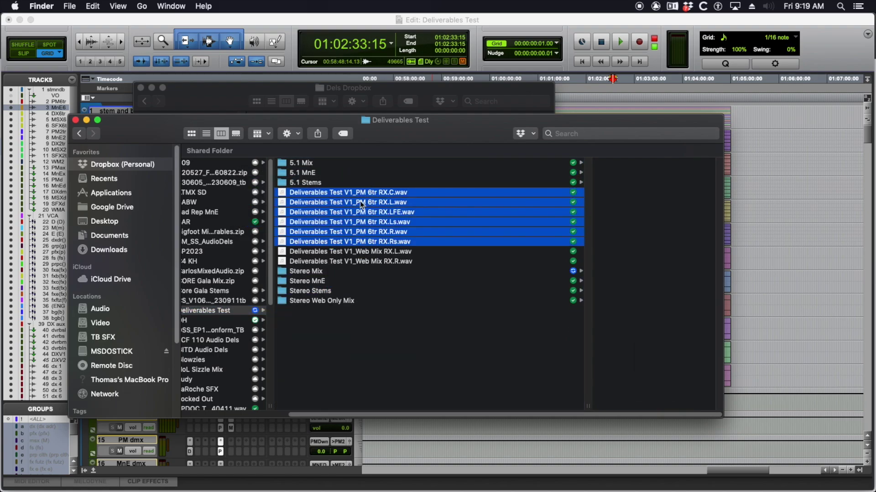
pyautogui.moveTo(357, 192); pyautogui.dragTo(310, 164)
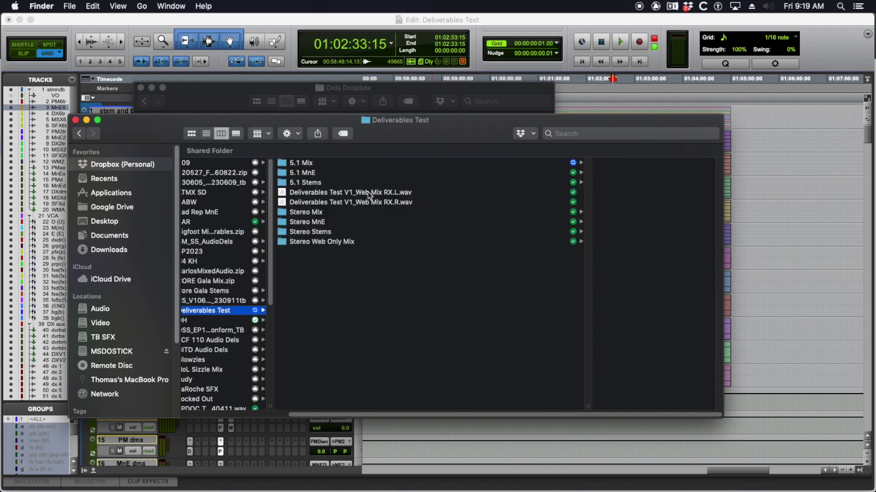
# - Move the left and right Web Mix files into the Stereo Web Only Mix folder
pyautogui.click(357, 193)
pyautogui.keyDown('shift'); pyautogui.click(357, 205); pyautogui.keyUp('shift')
pyautogui.moveTo(352, 195); pyautogui.dragTo(330, 241)
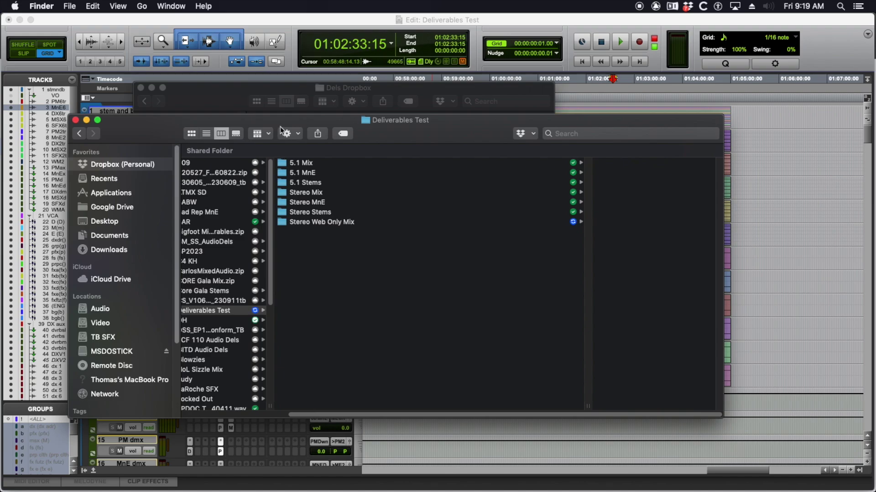
# - Check the 5.1 Mix and 5.1 MnE folders and move the six misplaced SFX 6tr files from 5.1 MnE into 5.1 Stems
pyautogui.click(298, 165)
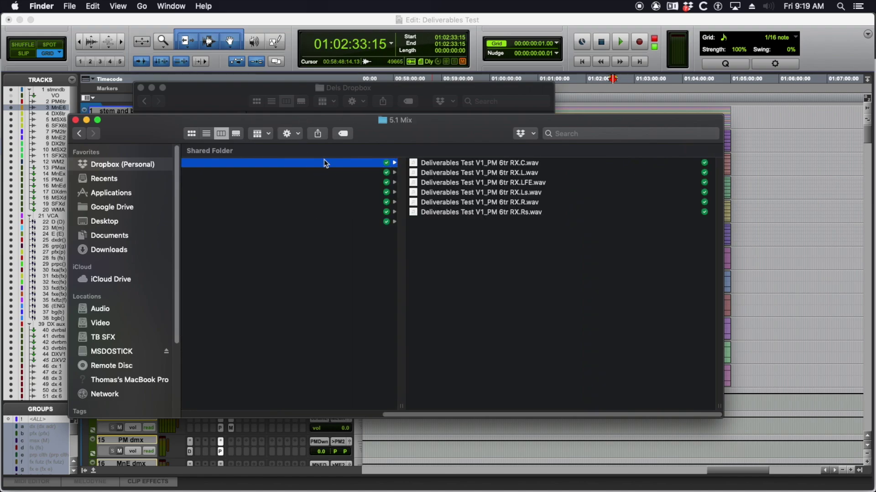
pyautogui.press('Down')
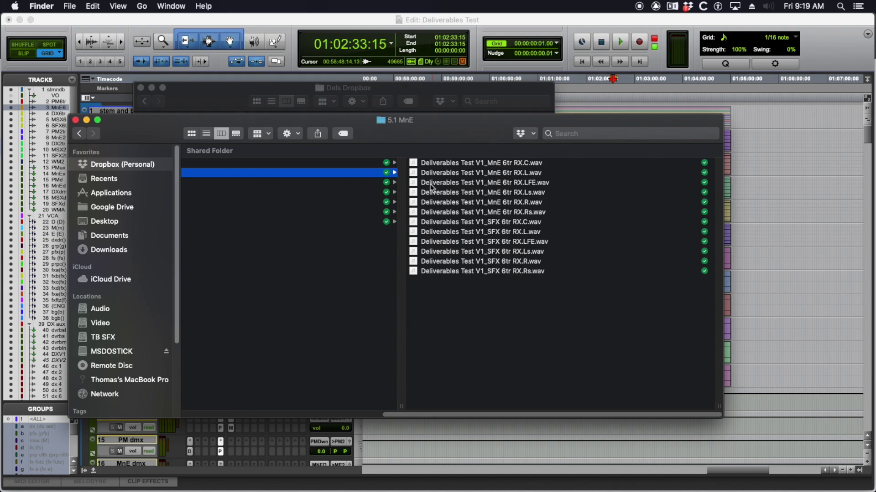
pyautogui.hscroll(-5, 470, 229)
pyautogui.hscroll(4, 474, 233)
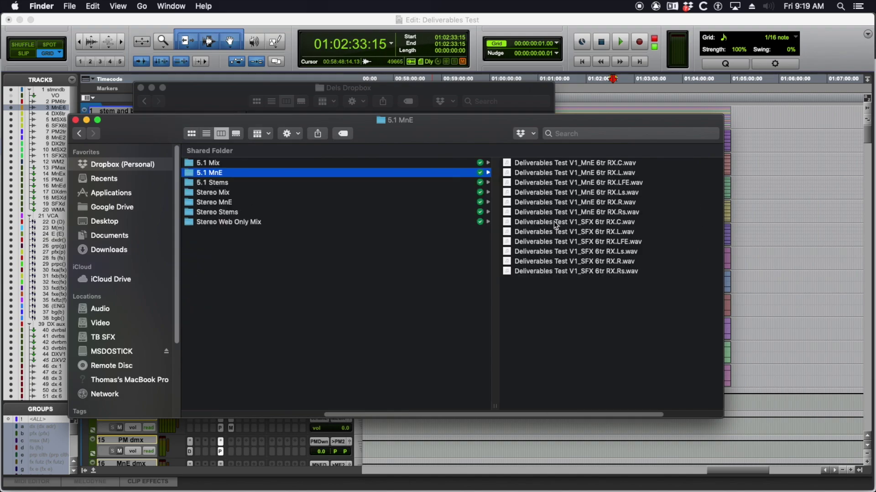
pyautogui.click(569, 225)
pyautogui.keyDown('shift'); pyautogui.click(403, 272); pyautogui.keyUp('shift')
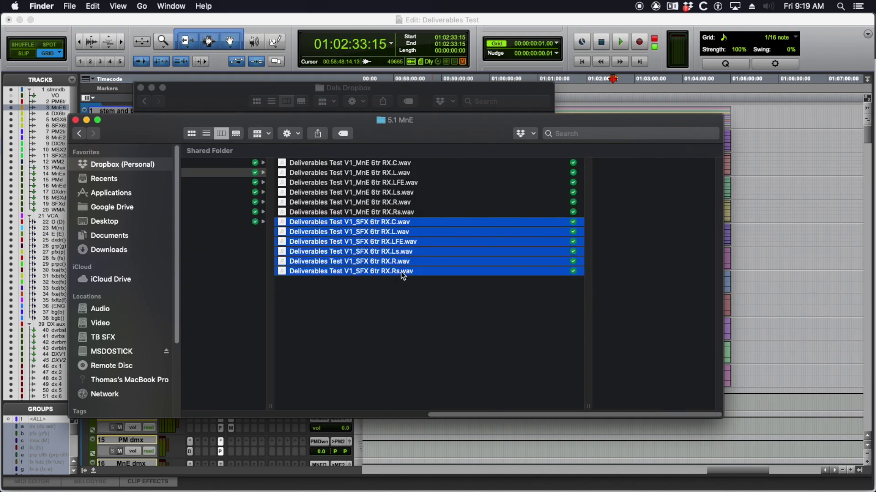
pyautogui.moveTo(477, 413); pyautogui.dragTo(366, 414)
pyautogui.moveTo(596, 224); pyautogui.dragTo(224, 183)
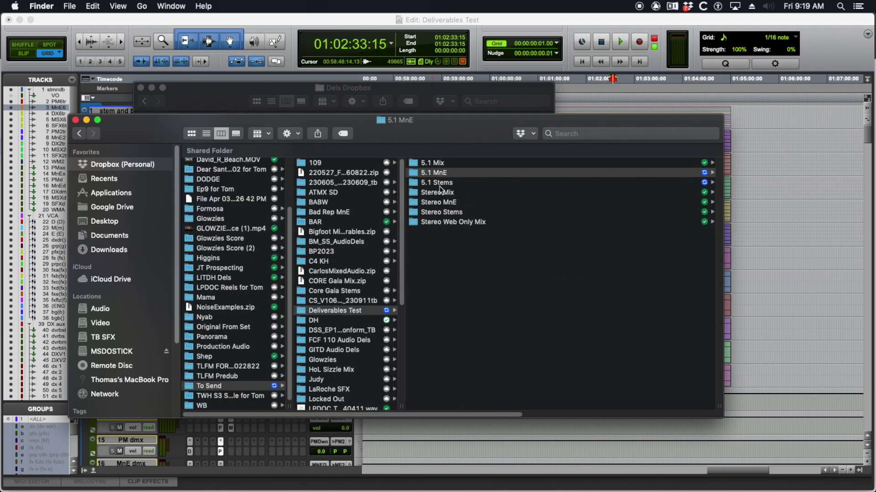
# - Review the files in the 5.1 Stems, Stereo Mix, Stereo MnE, Stereo Stems and Stereo Web Only Mix folders
pyautogui.click(439, 183)
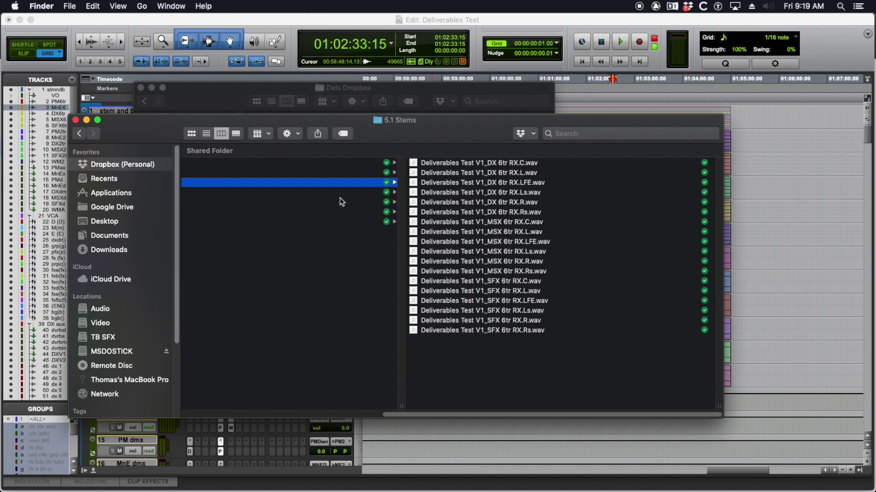
pyautogui.press('Down')
pyautogui.moveTo(482, 415); pyautogui.dragTo(410, 415)
pyautogui.click(294, 202)
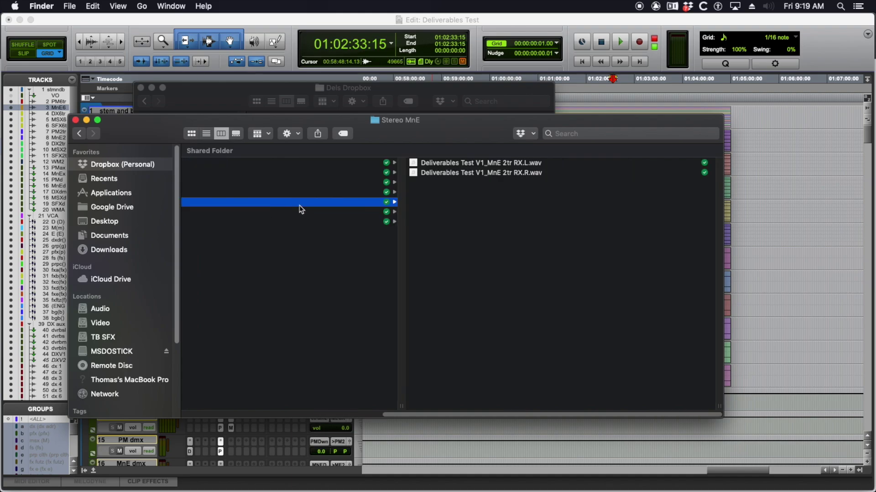
pyautogui.click(270, 212)
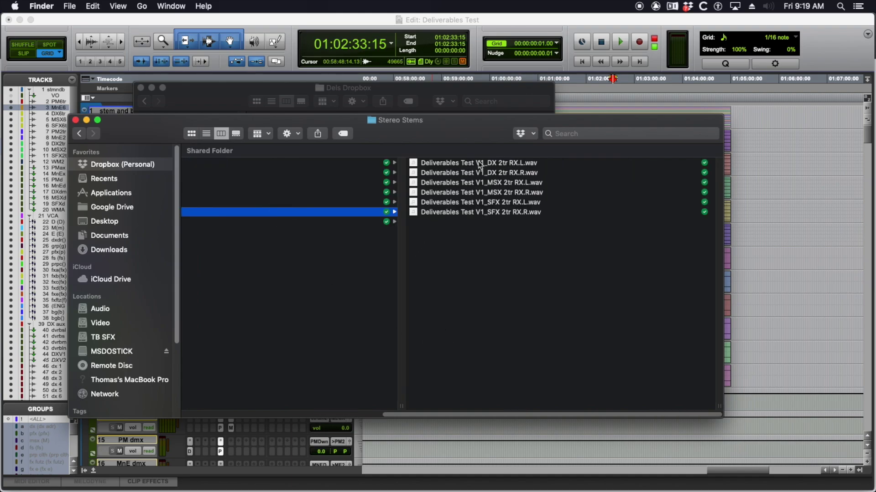
pyautogui.click(336, 222)
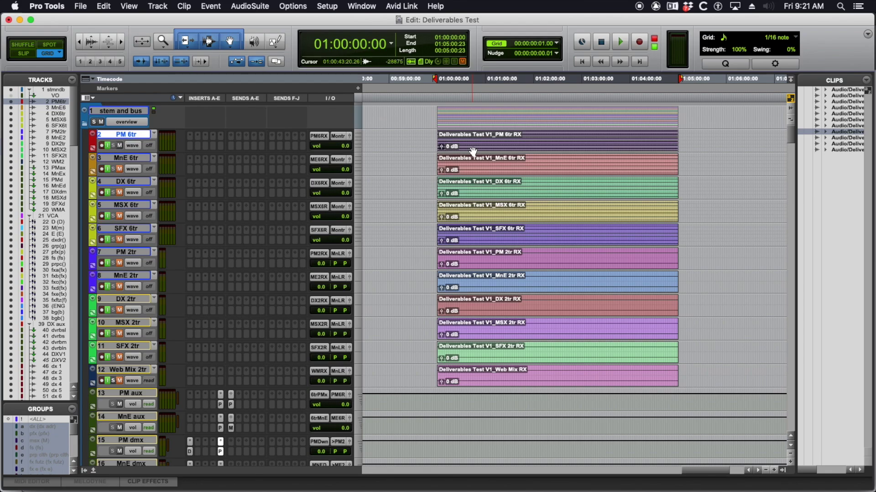
# - Save the Pro Tools session and relink the missing audio files with Automatically Find & Relink
pyautogui.press('super+s')
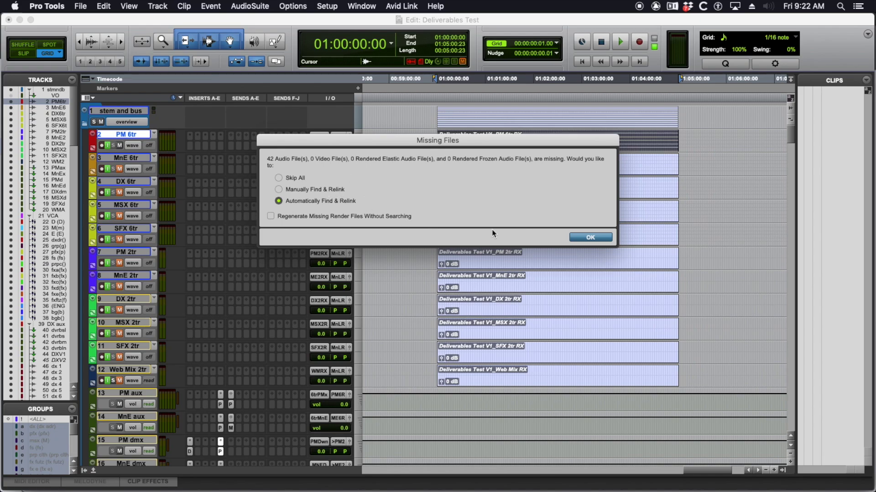
pyautogui.click(590, 237)
pyautogui.hscroll(3, 541, 233)
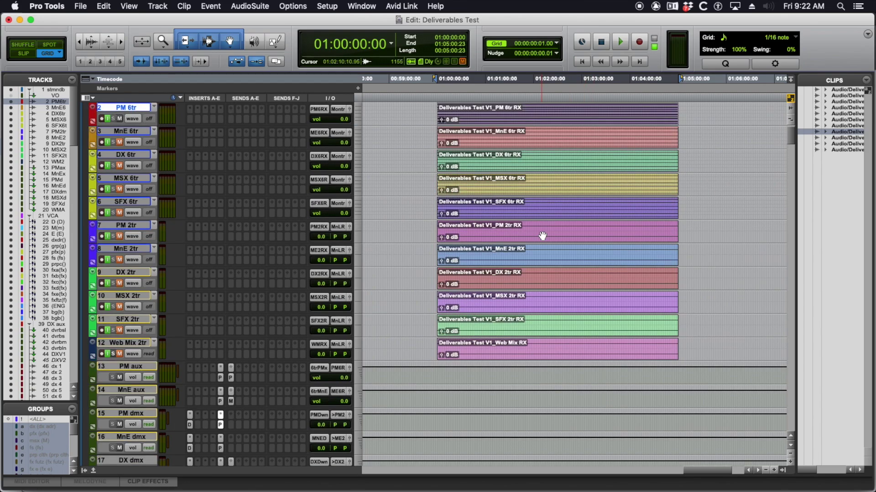
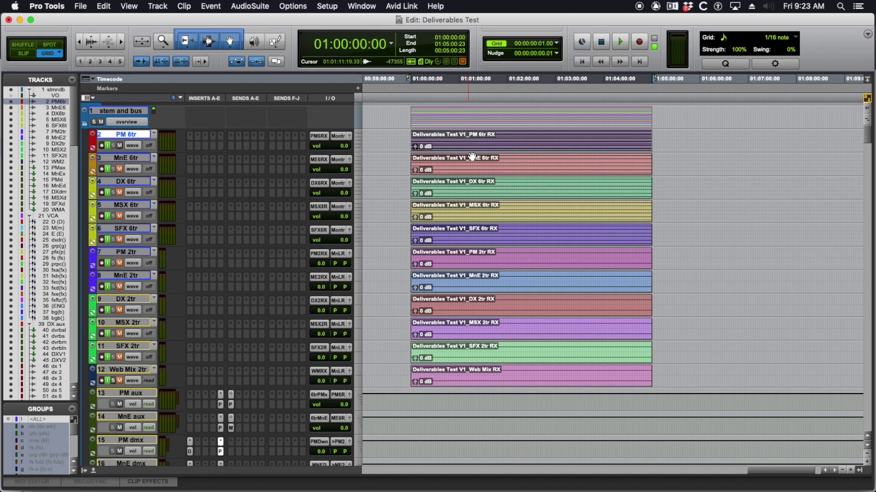
# - Select the clips on all mix and stem tracks and batch rename them, replacing V1 with V2_240505
pyautogui.click(868, 469)
pyautogui.moveTo(400, 133); pyautogui.dragTo(678, 368)
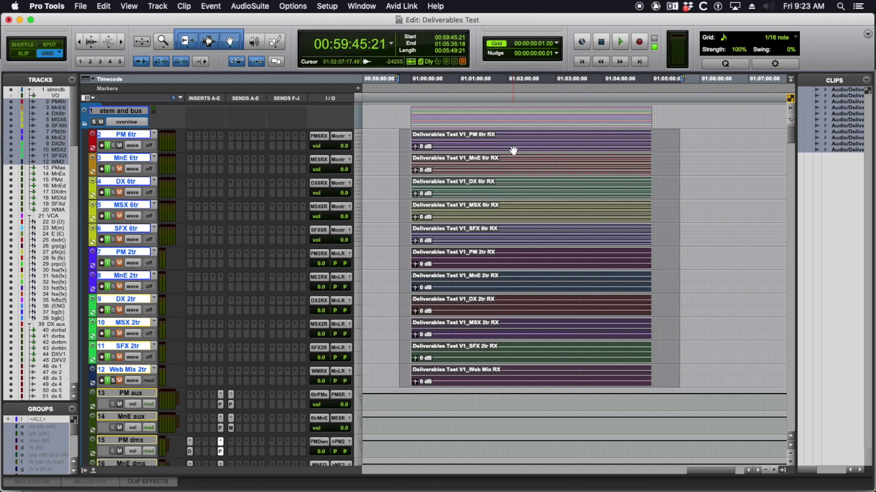
pyautogui.rightClick(820, 113)
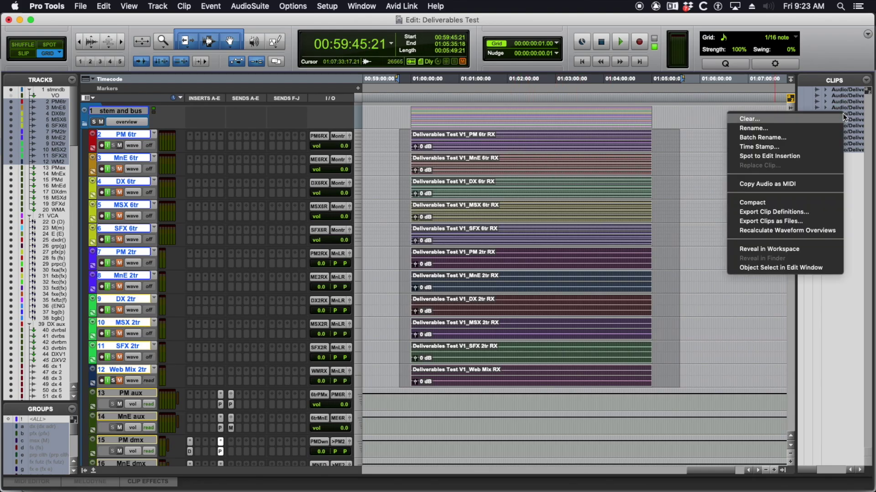
pyautogui.click(810, 139)
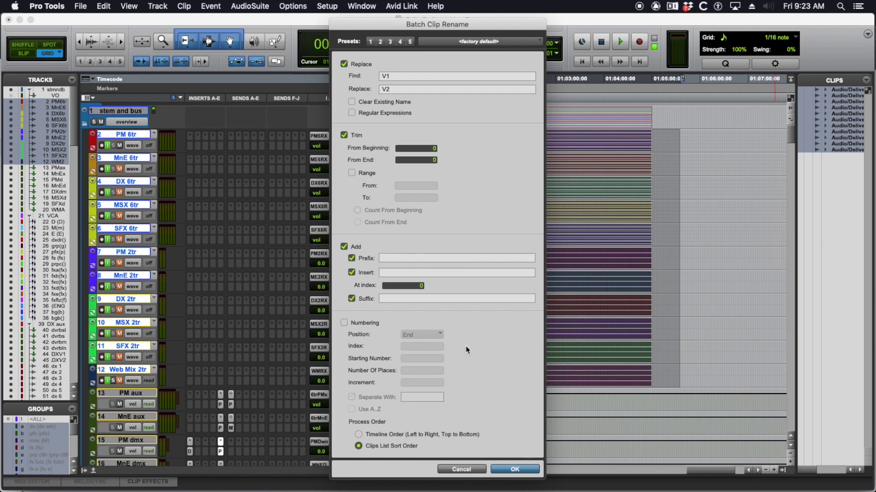
pyautogui.click(409, 91)
pyautogui.click(524, 469)
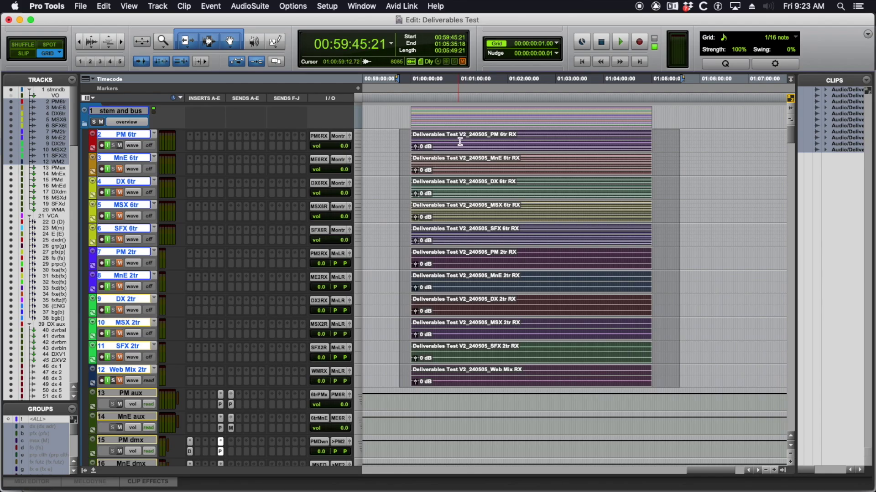
# - Switch to Finder to check the PM 6tr file names in the 5.1 Mix folder, and return to Pro Tools
pyautogui.press('super+Tab')
pyautogui.click(345, 251)
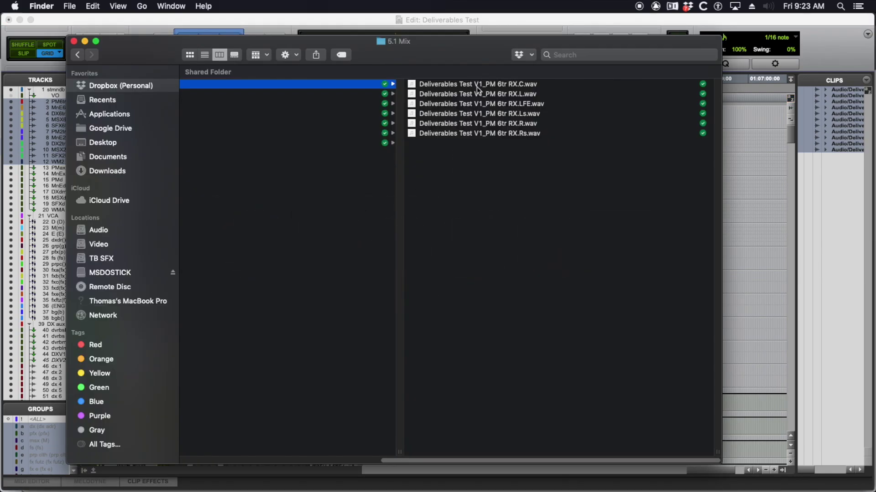
pyautogui.click(477, 86)
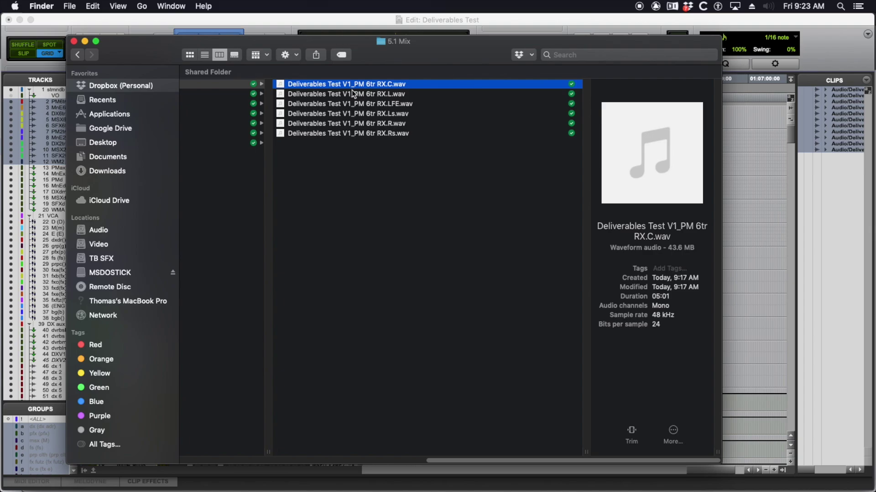
pyautogui.click(486, 29)
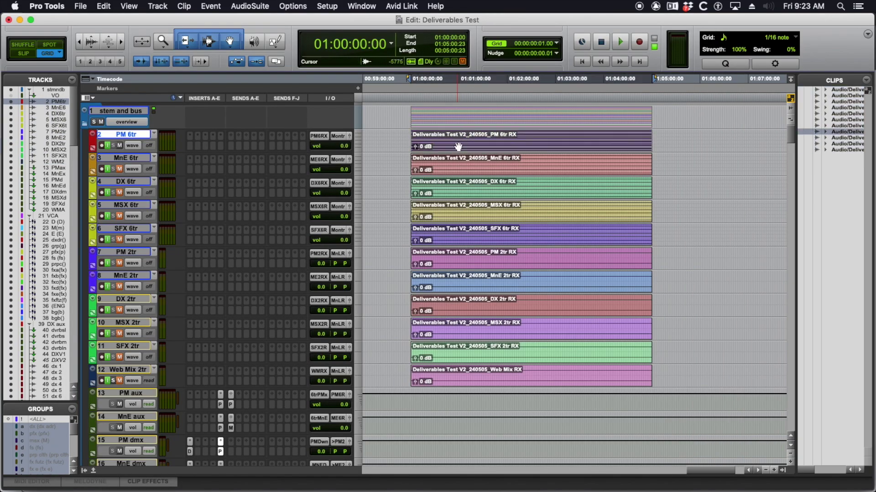
# - Apply the V2_240505 names to both clip and disk file for the PM, MnE, DX, MSX and SFX 6tr clips
pyautogui.doubleClick(458, 135)
pyautogui.press('Return')
pyautogui.doubleClick(469, 171)
pyautogui.press('Return')
pyautogui.click(478, 195)
pyautogui.doubleClick(478, 195)
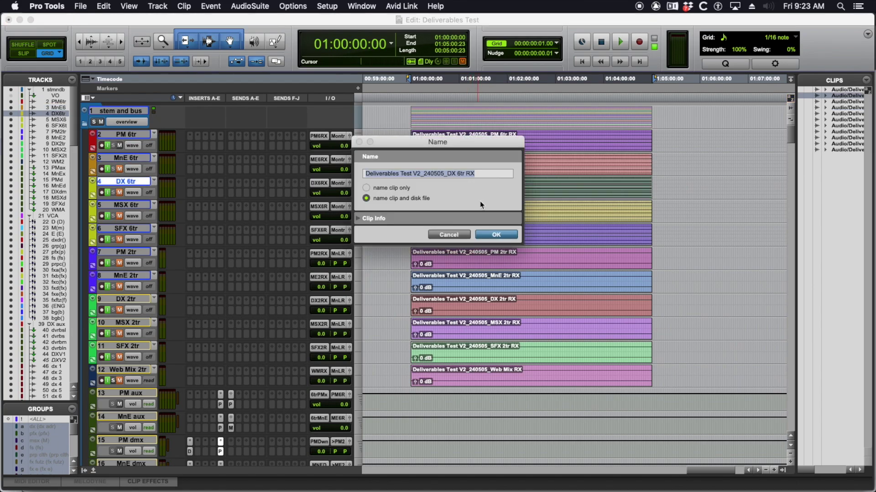
pyautogui.press('Return')
pyautogui.doubleClick(485, 219)
pyautogui.press('Return')
pyautogui.doubleClick(490, 240)
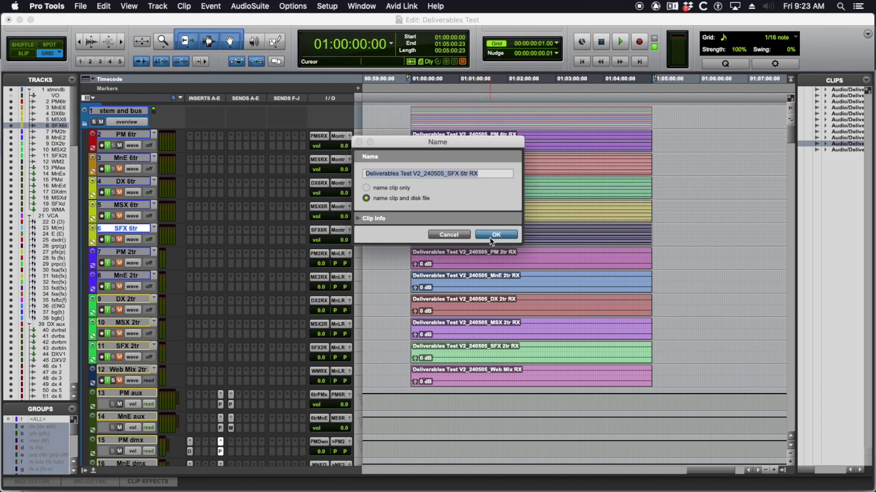
pyautogui.press('Return')
# - Apply the V2_240505 names to both clip and disk file for the five 2tr clips and the Web Mix clip
pyautogui.doubleClick(491, 258)
pyautogui.press('Return')
pyautogui.doubleClick(493, 280)
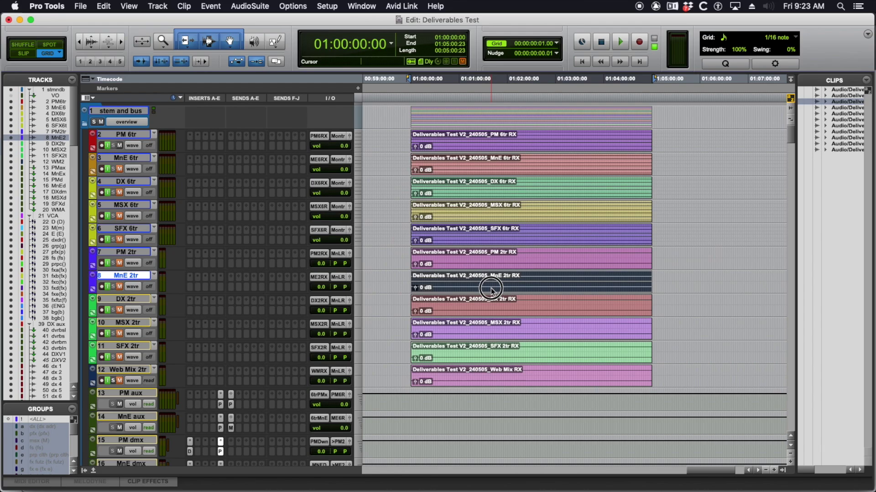
pyautogui.press('Return')
pyautogui.doubleClick(500, 305)
pyautogui.press('Return')
pyautogui.doubleClick(501, 323)
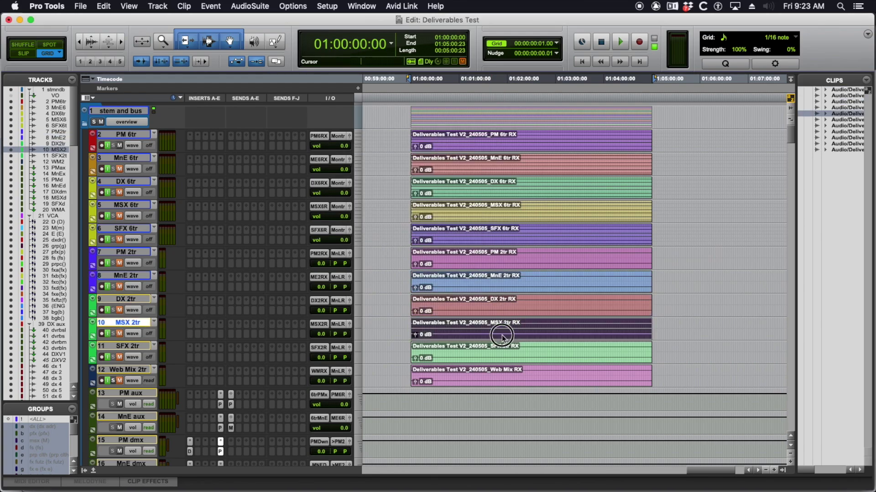
pyautogui.press('Return')
pyautogui.doubleClick(503, 358)
pyautogui.press('Return')
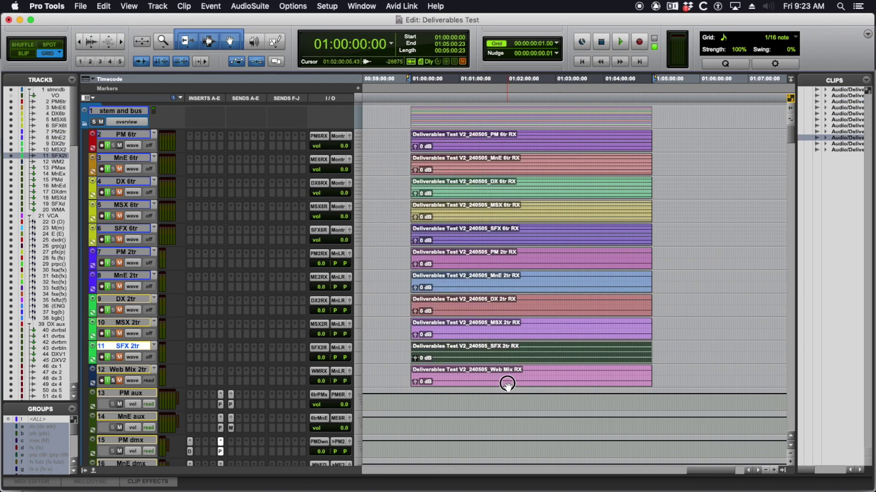
pyautogui.doubleClick(506, 381)
pyautogui.press('Return')
# - Check the file names in the delivery folders in Finder, from 5.1 Mix through Stereo Web Only Mix, and return to Pro Tools
pyautogui.press('super+Tab')
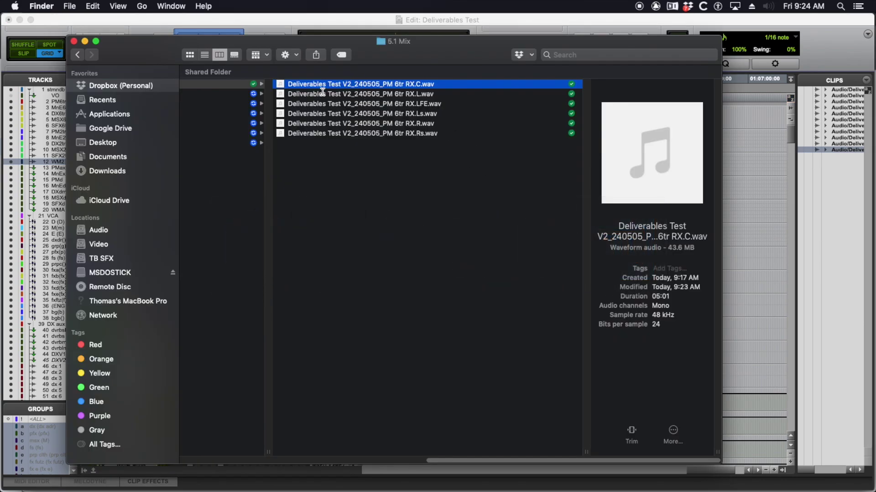
pyautogui.click(235, 94)
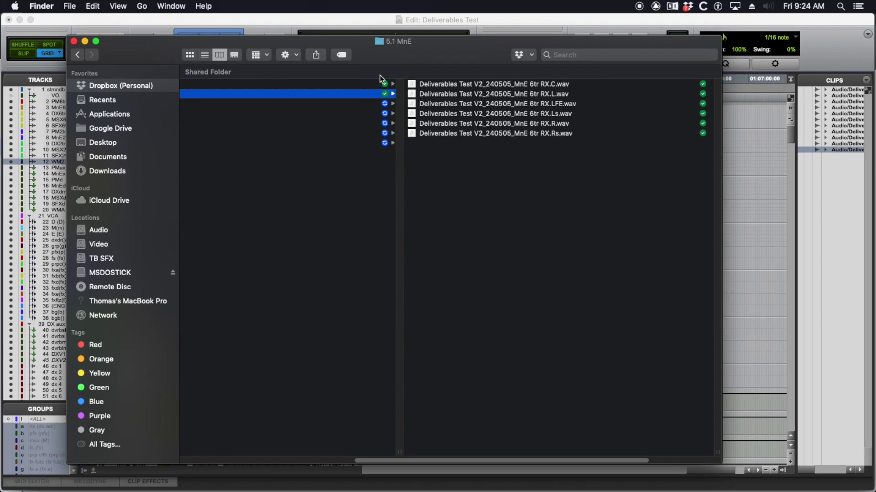
pyautogui.click(364, 104)
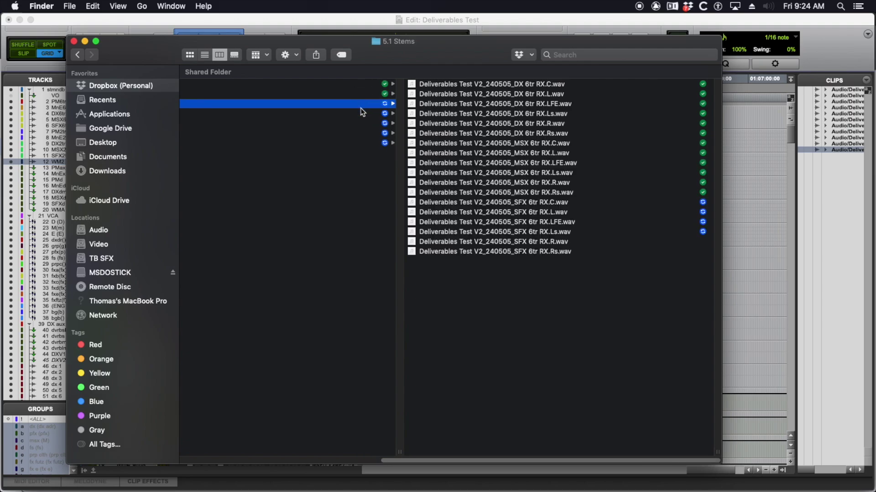
pyautogui.click(354, 114)
pyautogui.click(351, 123)
pyautogui.click(349, 133)
pyautogui.click(349, 143)
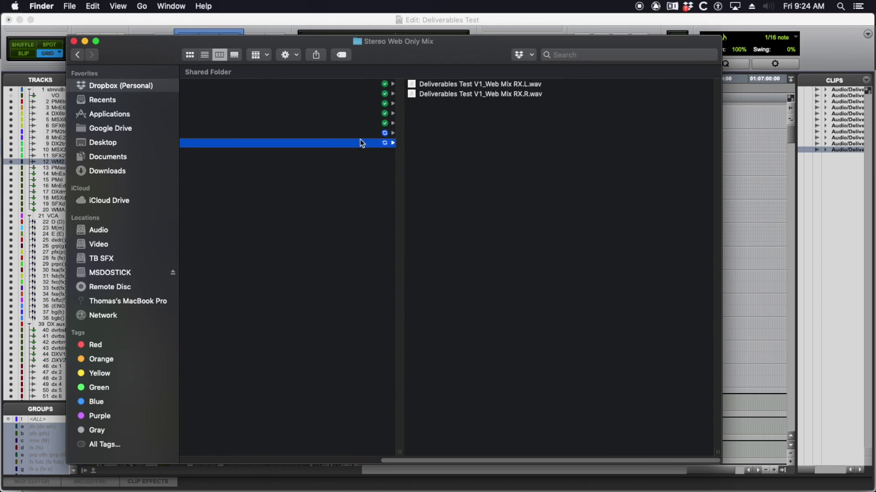
pyautogui.click(348, 136)
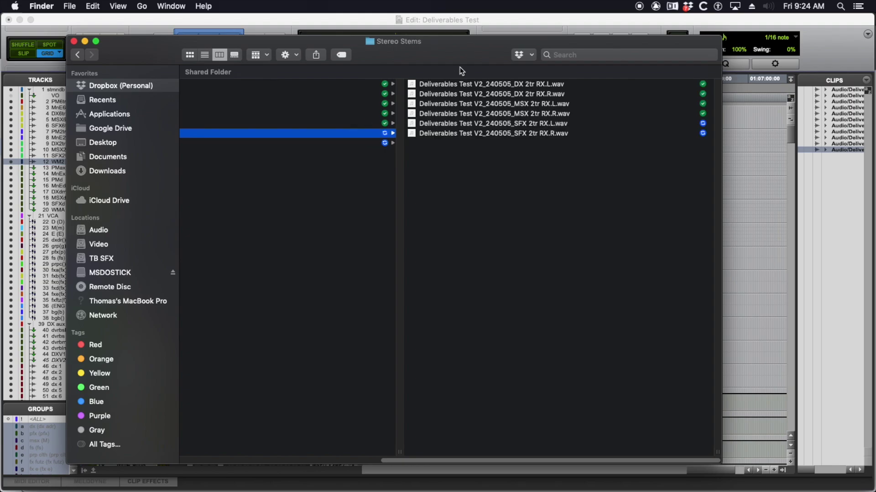
pyautogui.click(525, 27)
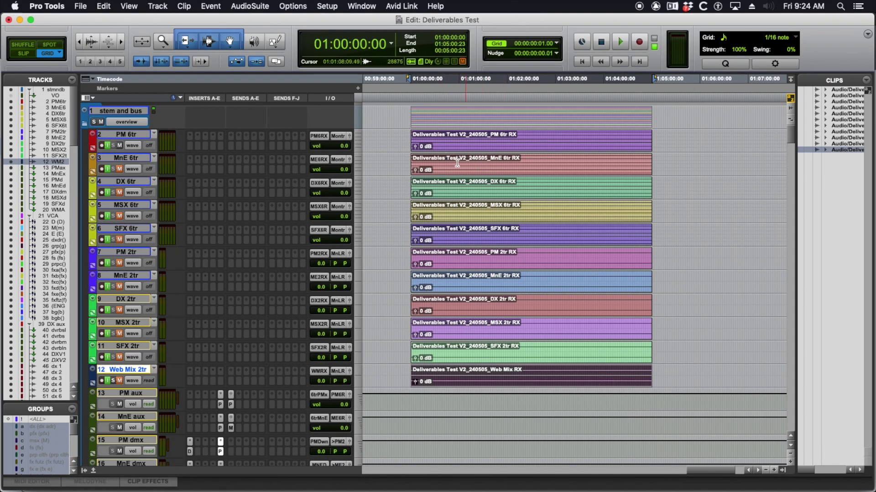
# - Select the range 01:00:39:10 to 01:00:47:18 across all tracks from PM 6tr through Web Mix 2tr
pyautogui.moveTo(448, 163); pyautogui.dragTo(460, 165)
pyautogui.press('super+bracketright')
pyautogui.press('super+bracketright')
pyautogui.press('super+bracketright')
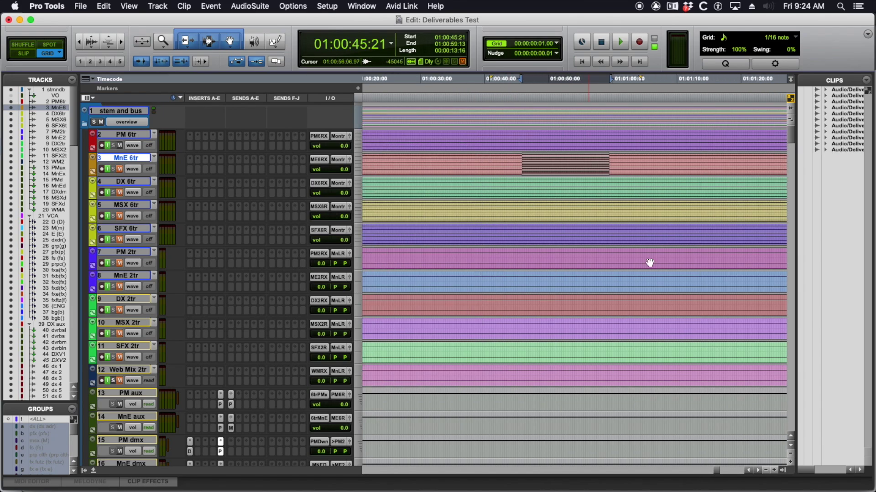
pyautogui.moveTo(480, 163); pyautogui.dragTo(533, 162)
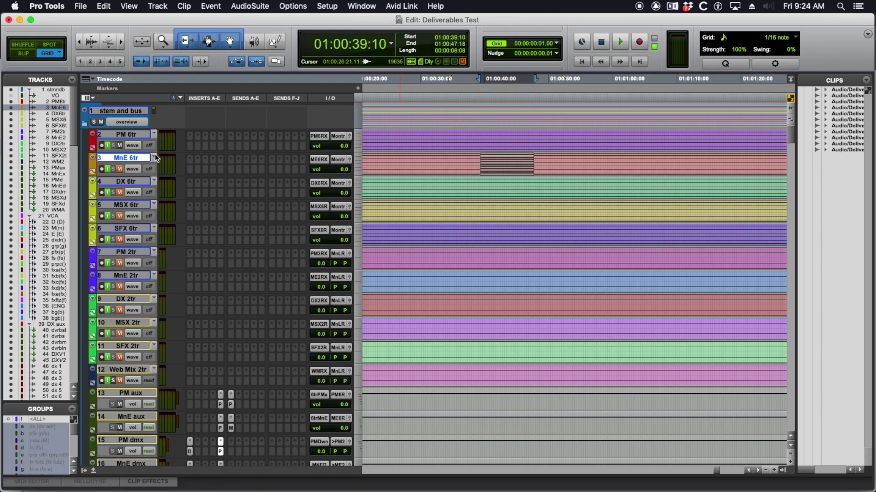
pyautogui.click(145, 135)
pyautogui.keyDown('shift'); pyautogui.click(135, 369); pyautogui.keyUp('shift')
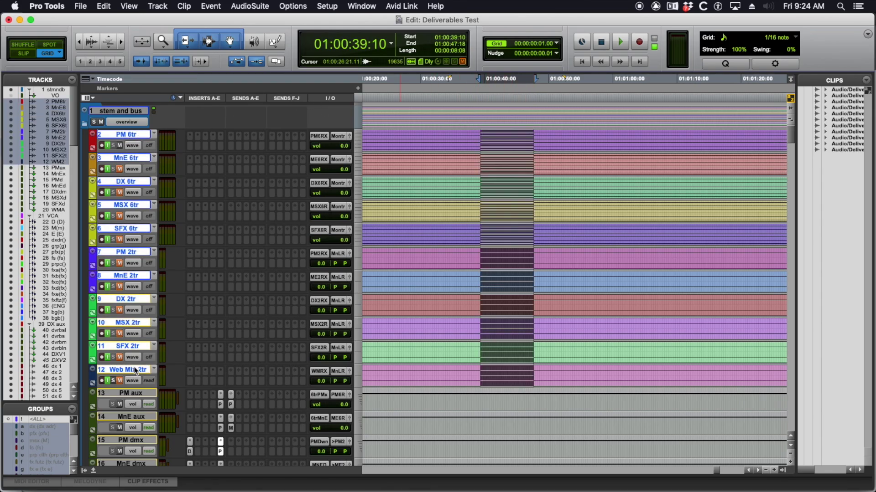
# - Record-enable the selected tracks and set the record mode to Destructive, then check the pre-roll and post-roll settings
pyautogui.keyDown('alt'); pyautogui.keyDown('shift'); pyautogui.click(101, 145); pyautogui.keyUp('shift'); pyautogui.keyUp('alt')
pyautogui.rightClick(642, 44)
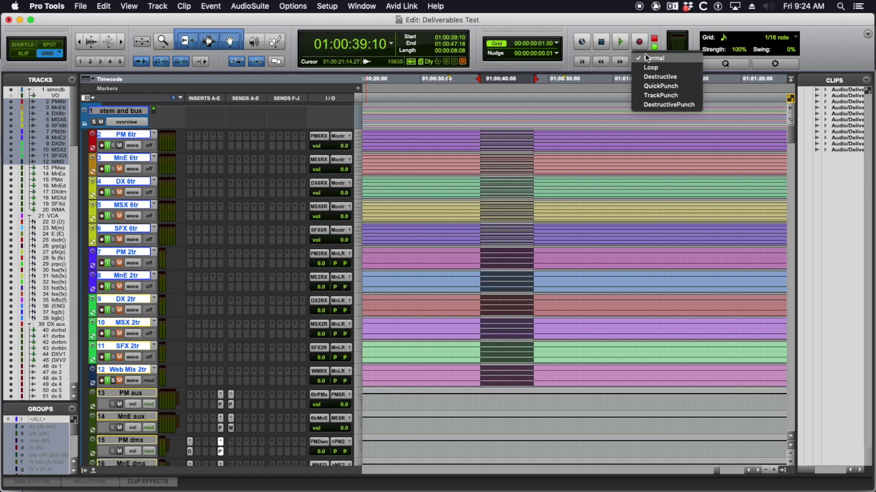
pyautogui.click(655, 78)
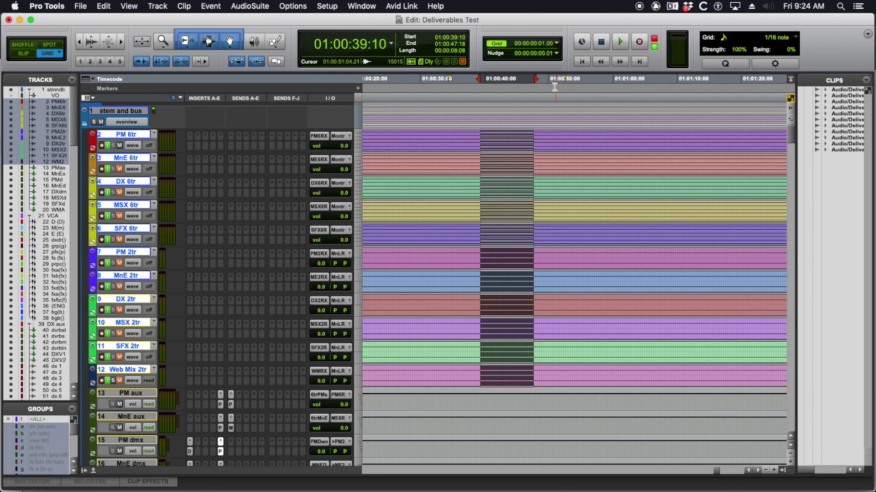
pyautogui.press('super+KP_1')
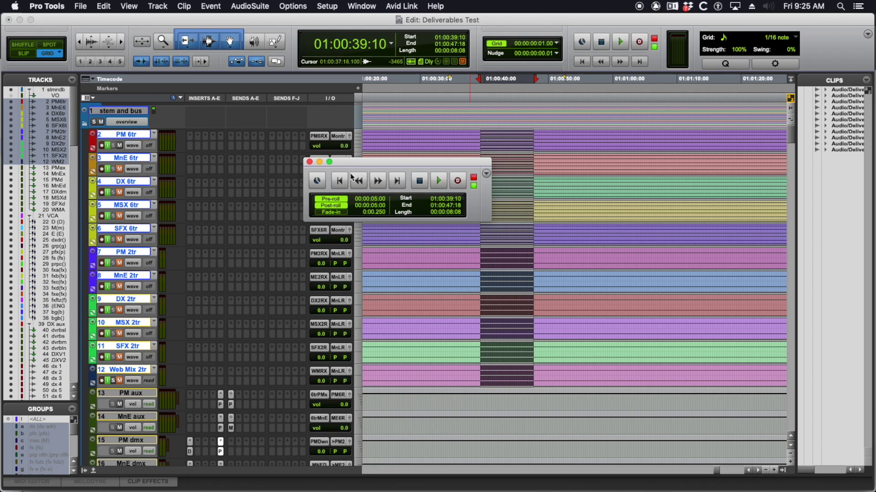
pyautogui.click(310, 162)
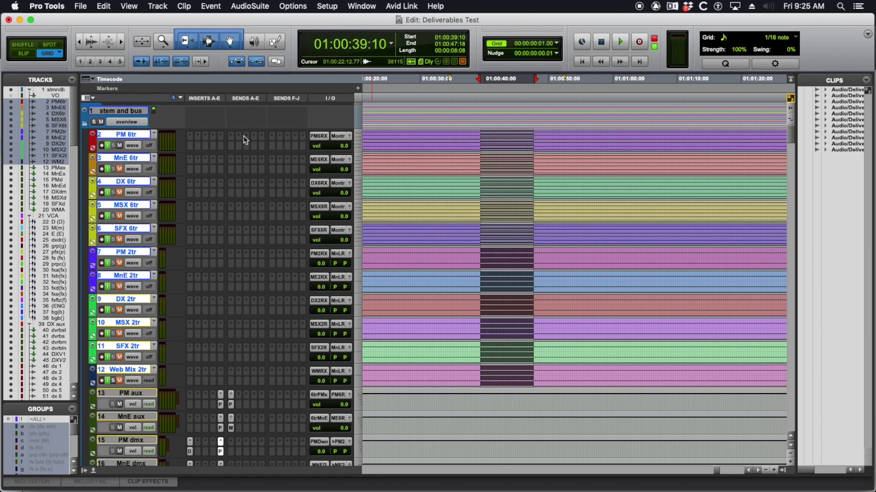
# - Start playback from the pre-roll, check the MSX 2tr RX.L.wav file details in Finder's Stereo Stems folder, and return to Pro Tools
pyautogui.press('super+bracketleft')
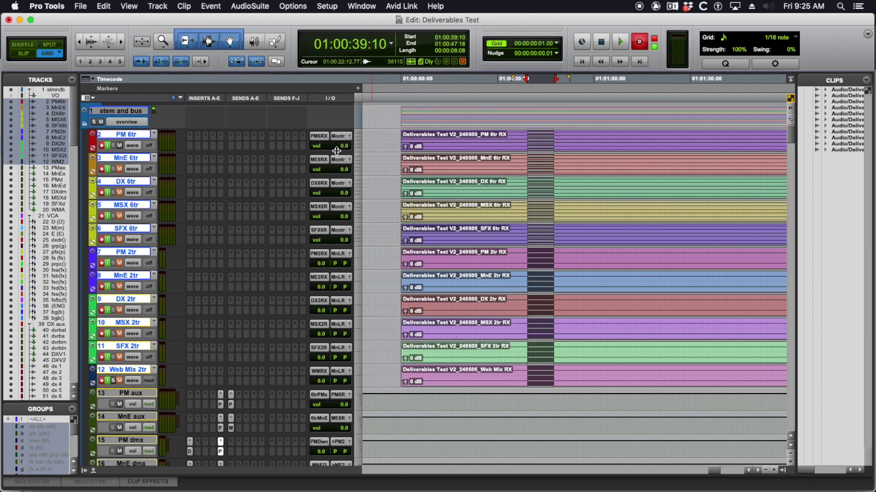
pyautogui.press('space')
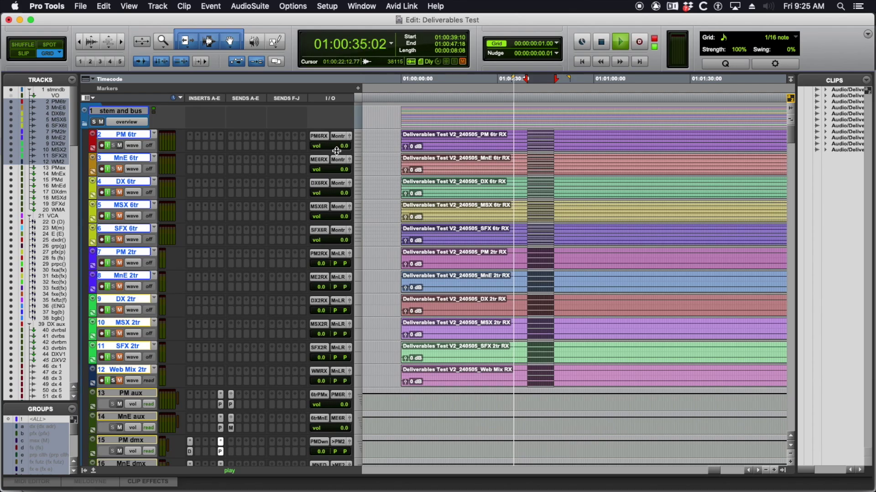
pyautogui.press('super+Tab')
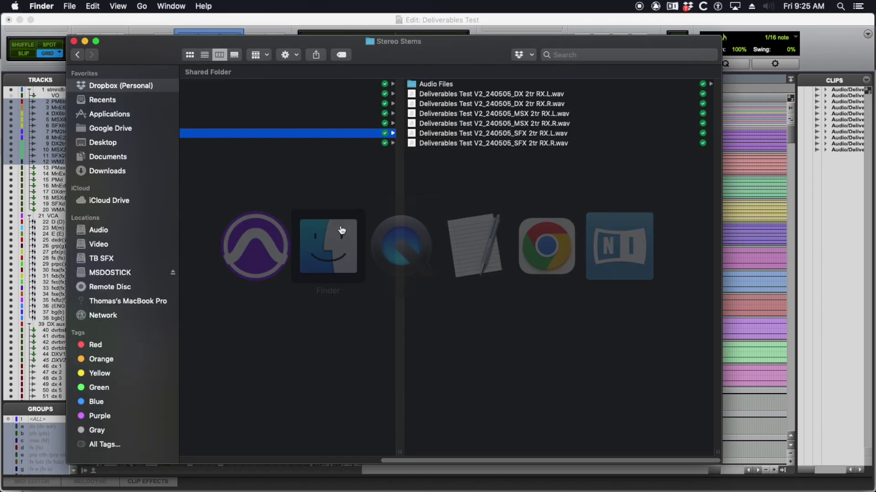
pyautogui.click(526, 115)
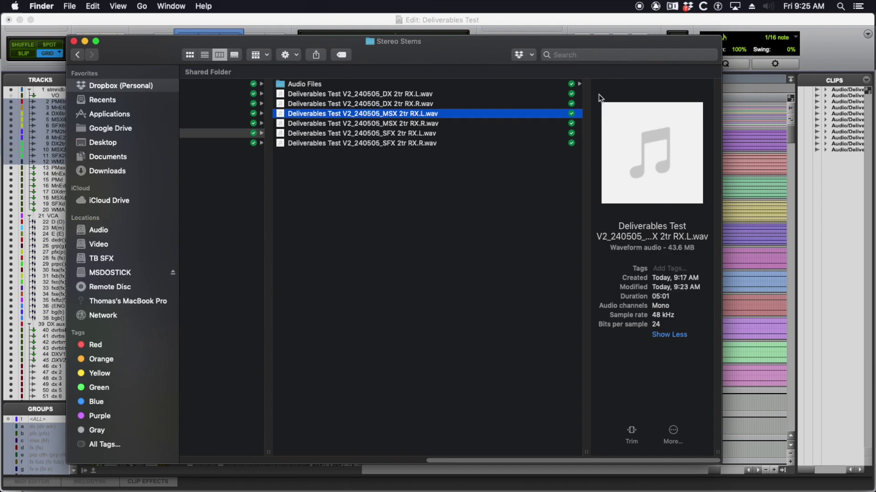
pyautogui.click(587, 21)
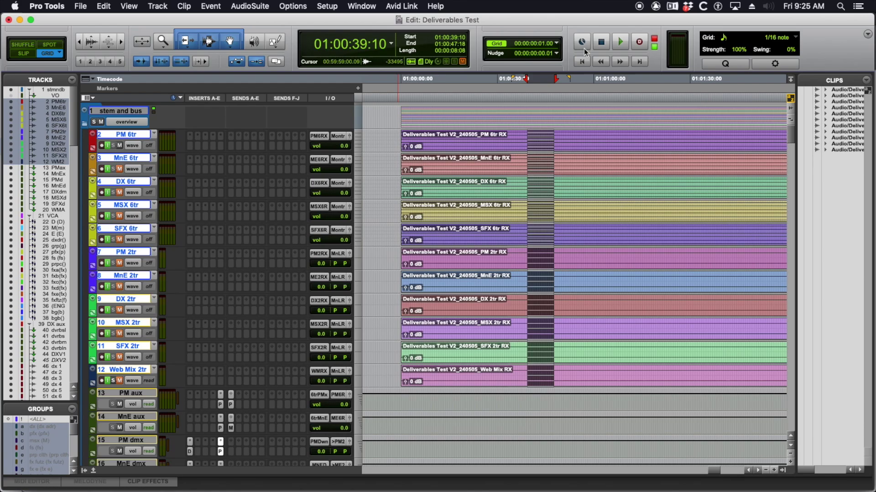
# - Record a destructive punch over the selected range on the armed tracks with pre-roll and post-roll, and stop the transport
pyautogui.click(620, 41)
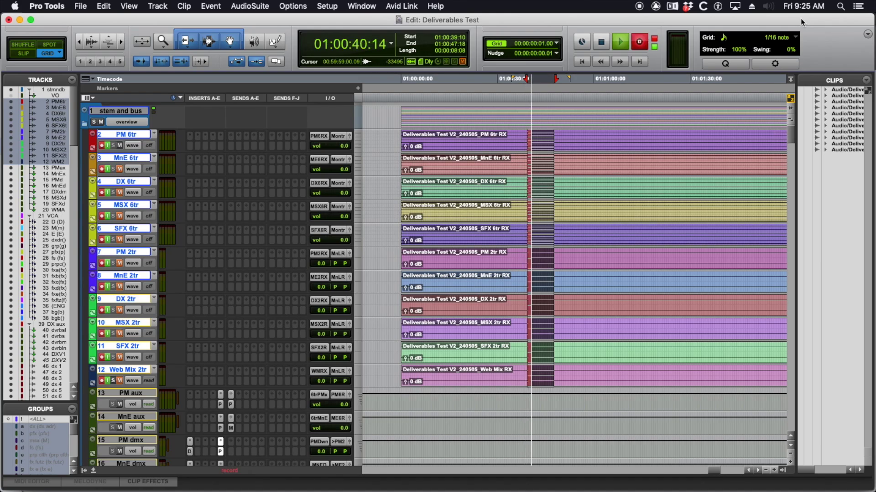
pyautogui.hscroll(3, 606, 201)
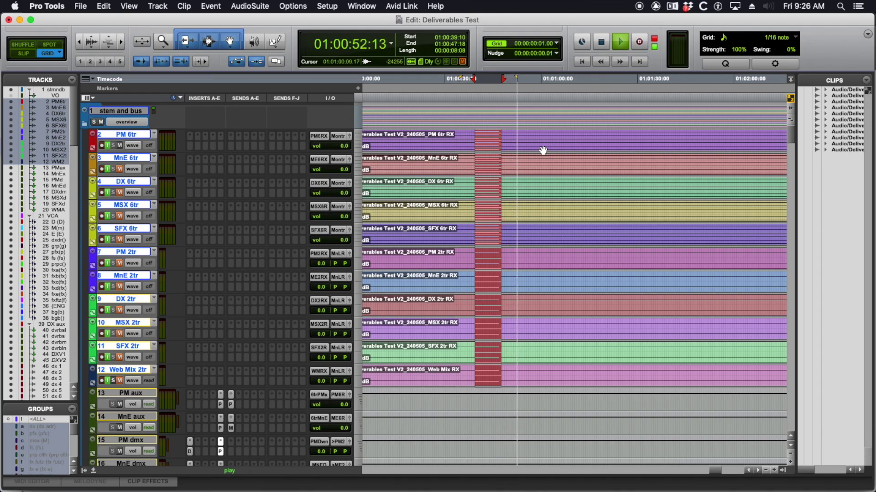
pyautogui.press('space')
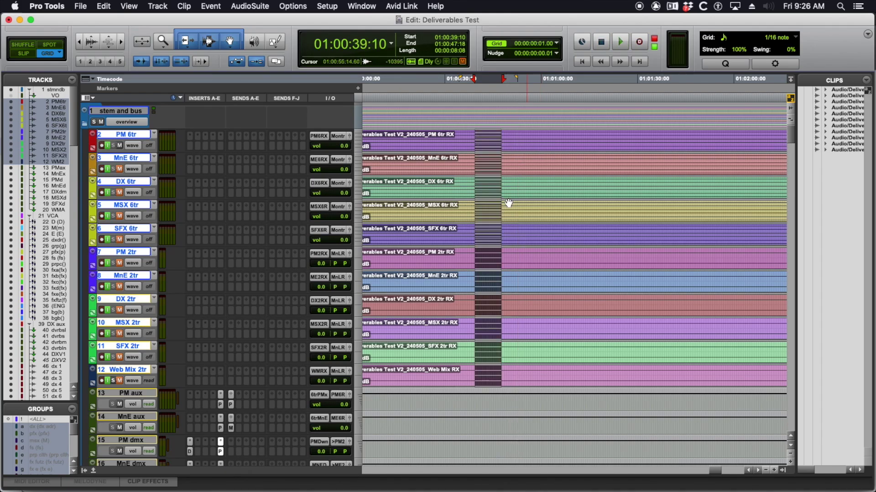
# - Select about 8 seconds of the PM 6tr clip, recheck the MSX 2tr RX.L.wav modified time in Finder, and return to Pro Tools
pyautogui.click(455, 139)
pyautogui.moveTo(466, 138); pyautogui.dragTo(494, 138)
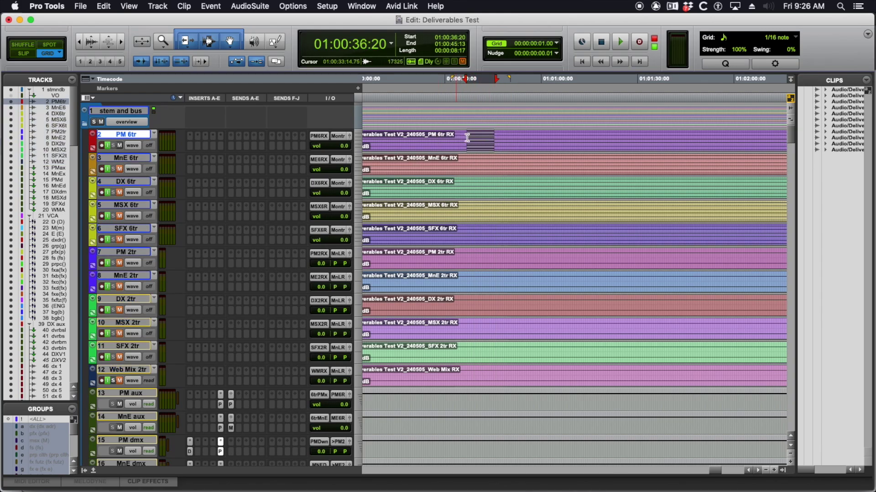
pyautogui.press('super+Tab')
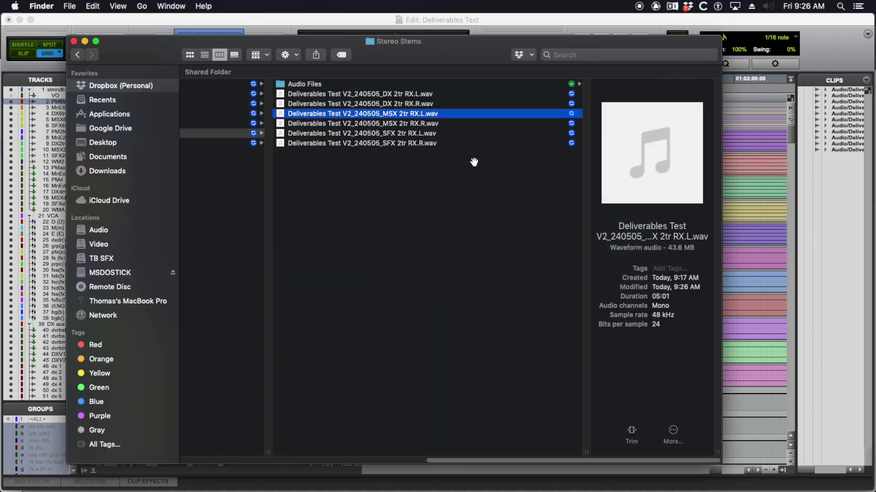
pyautogui.click(684, 288)
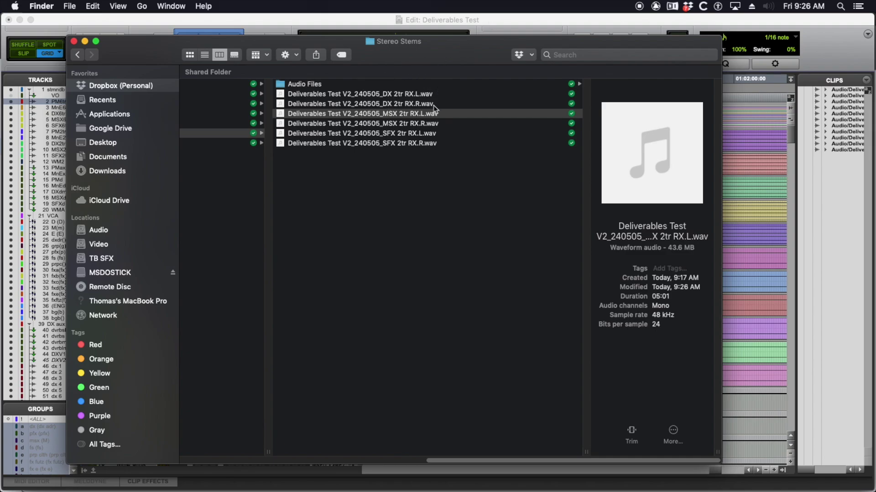
pyautogui.click(487, 24)
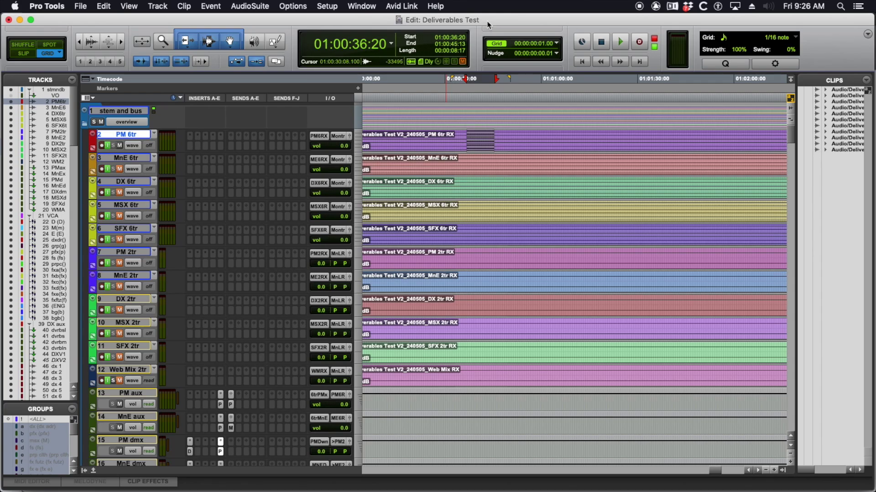
# - Select the whole PM 6tr clip, inspect the Audio Files subfolder of Stereo Stems in Finder, and return to Pro Tools
pyautogui.press('super+bracketleft')
pyautogui.press('super+bracketleft')
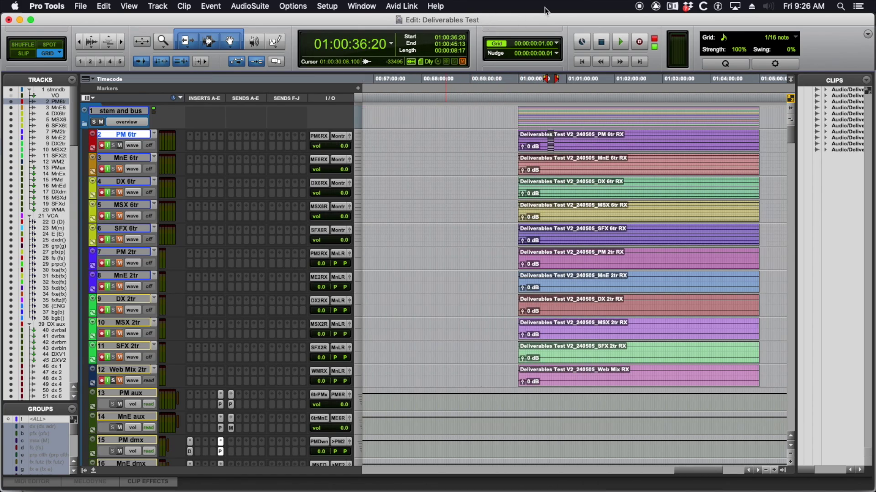
pyautogui.click(572, 148)
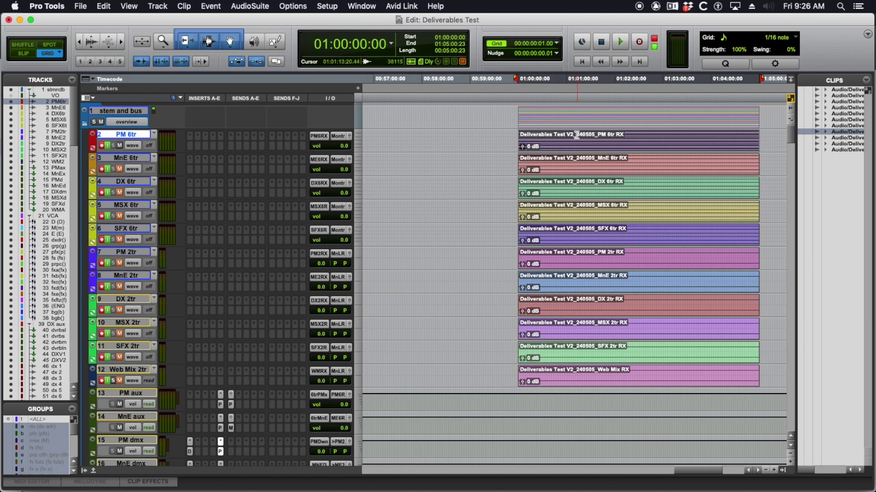
pyautogui.press('super+Tab')
pyautogui.click(342, 253)
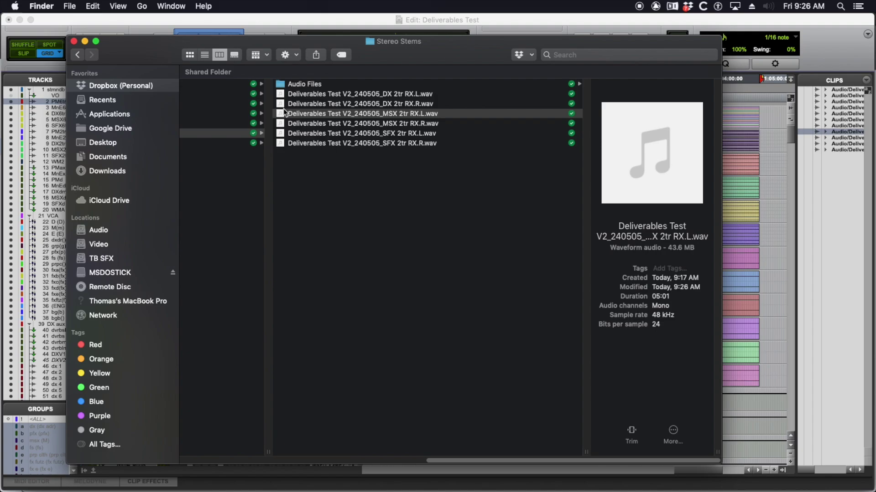
pyautogui.hscroll(-5, 283, 112)
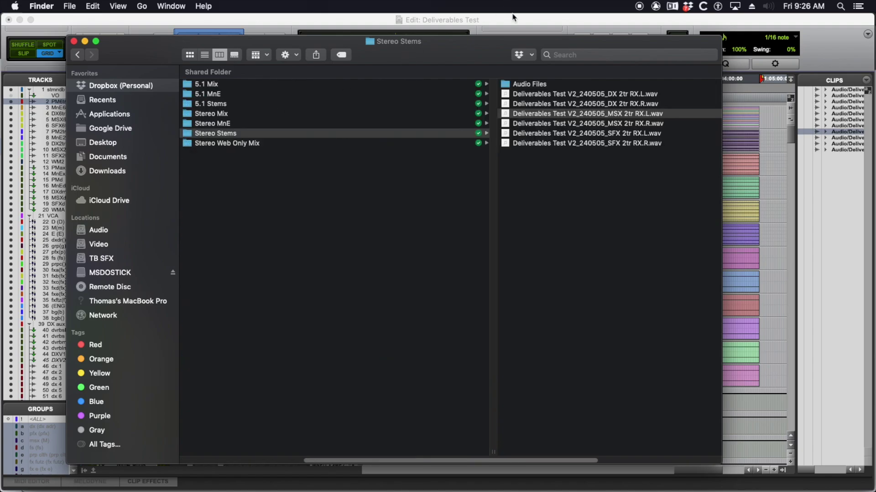
pyautogui.click(543, 84)
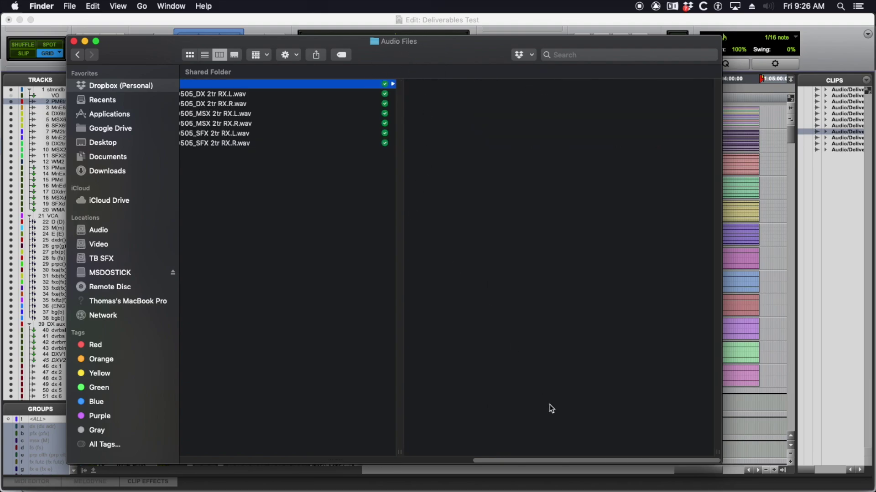
pyautogui.moveTo(564, 461); pyautogui.dragTo(367, 459)
pyautogui.click(546, 21)
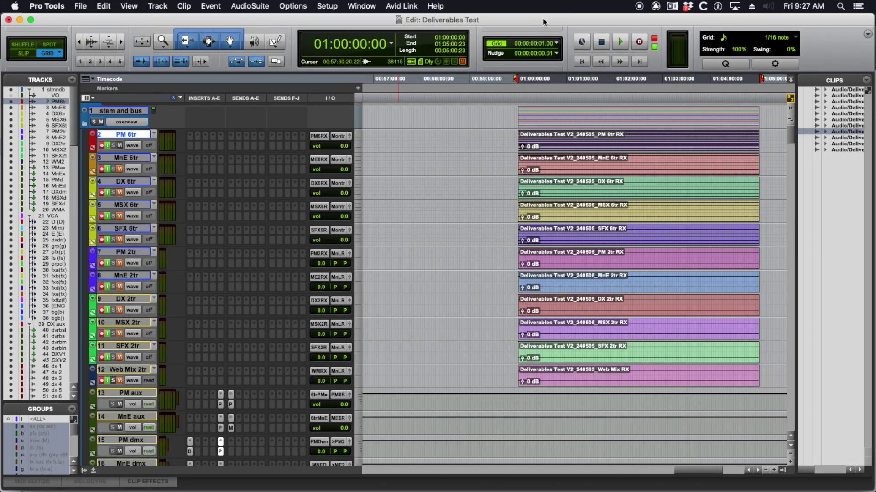
# - Open Disk Allocation to review the root media folders assigned to the mix and stem tracks
pyautogui.moveTo(598, 172); pyautogui.dragTo(556, 151)
pyautogui.press('r')
pyautogui.press('r')
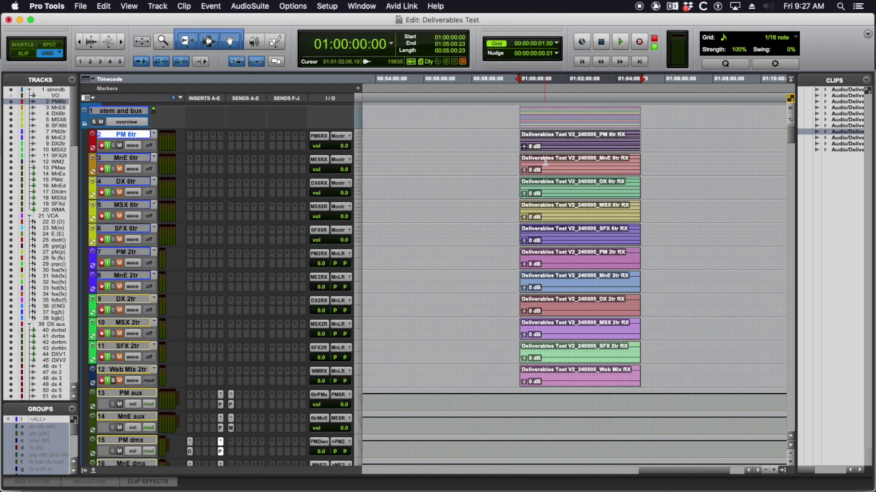
pyautogui.click(327, 6)
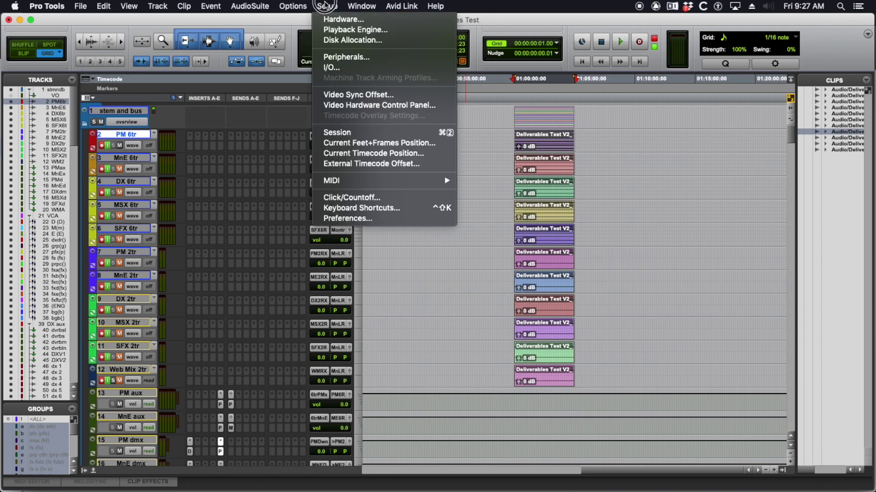
pyautogui.click(340, 39)
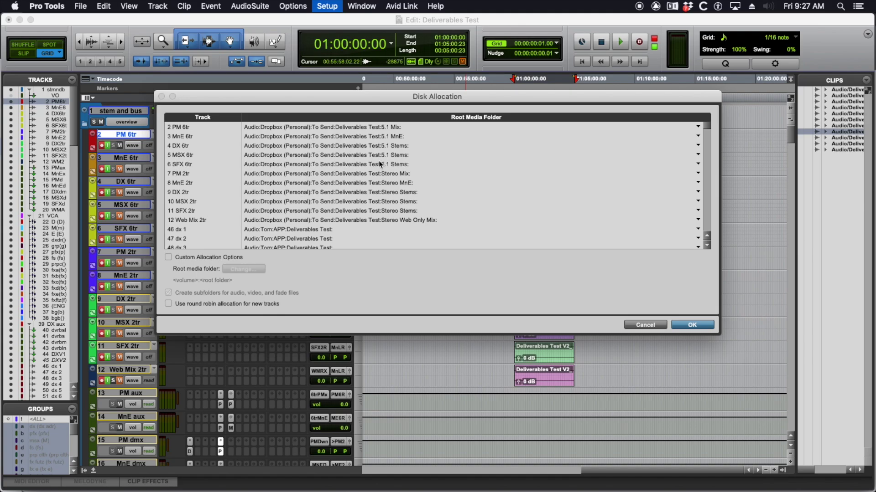
# - Switch to Finder, delete the Audio Files subfolder from Stereo Stems everywhere in Dropbox, and open the Stereo Web Only Mix folder
pyautogui.press('super+Tab')
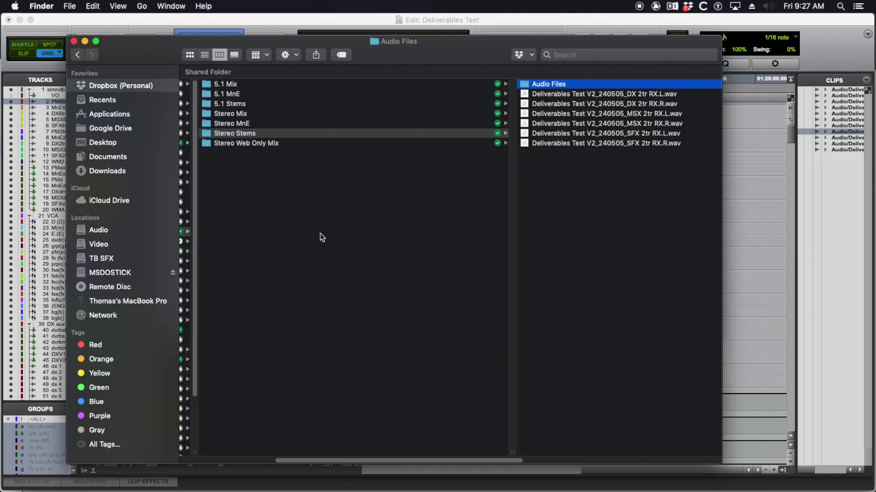
pyautogui.click(541, 94)
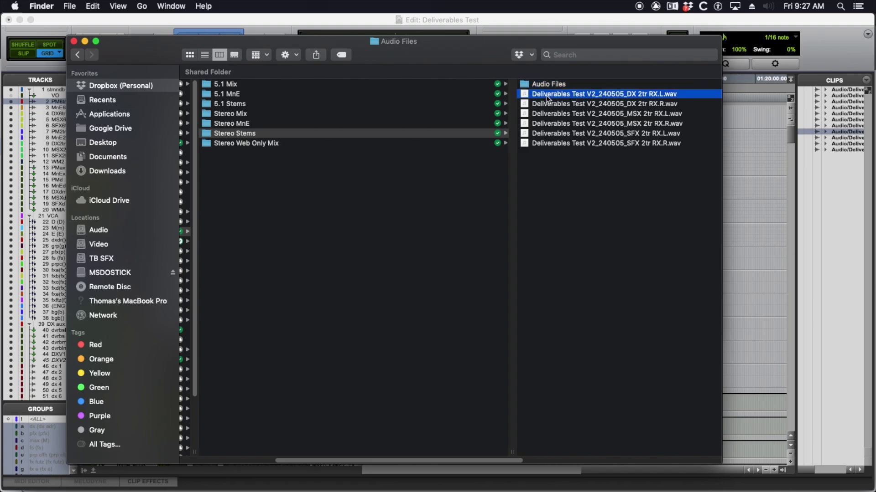
pyautogui.click(470, 85)
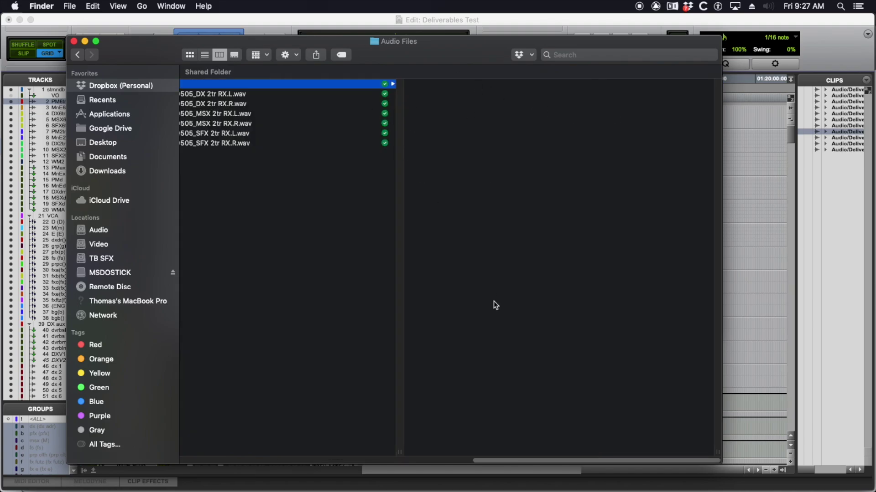
pyautogui.moveTo(569, 461); pyautogui.dragTo(458, 462)
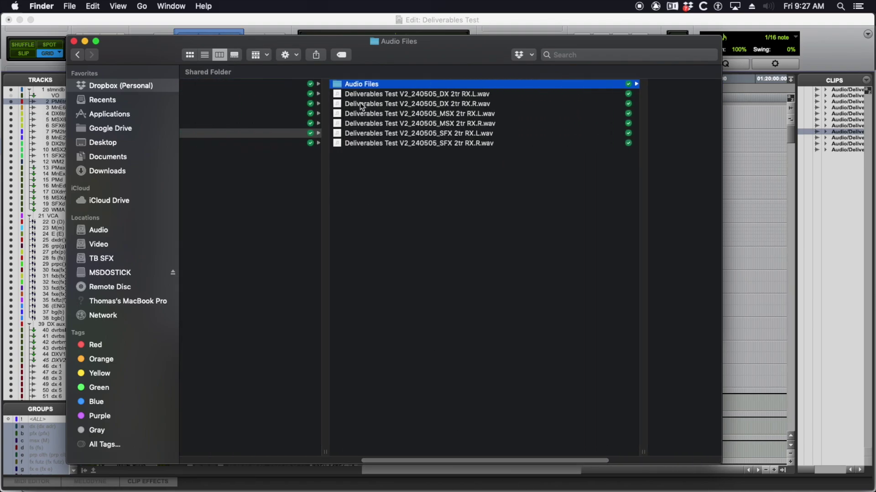
pyautogui.rightClick(359, 89)
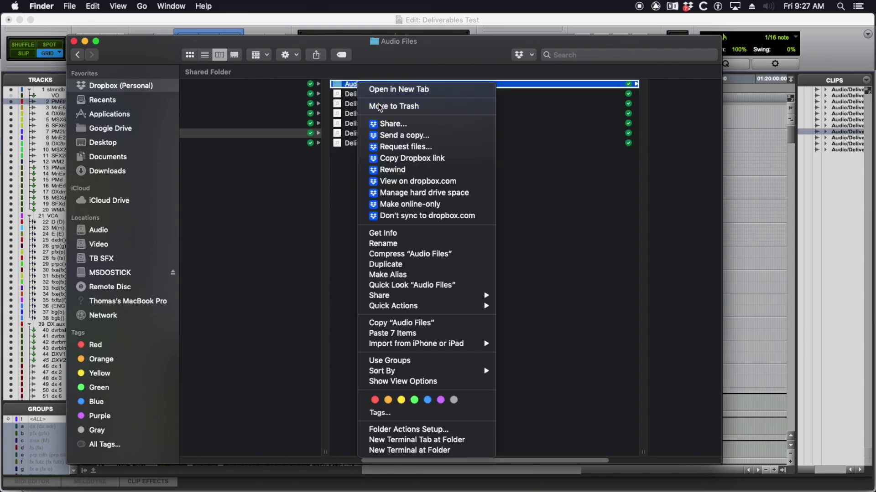
pyautogui.click(361, 108)
pyautogui.click(241, 144)
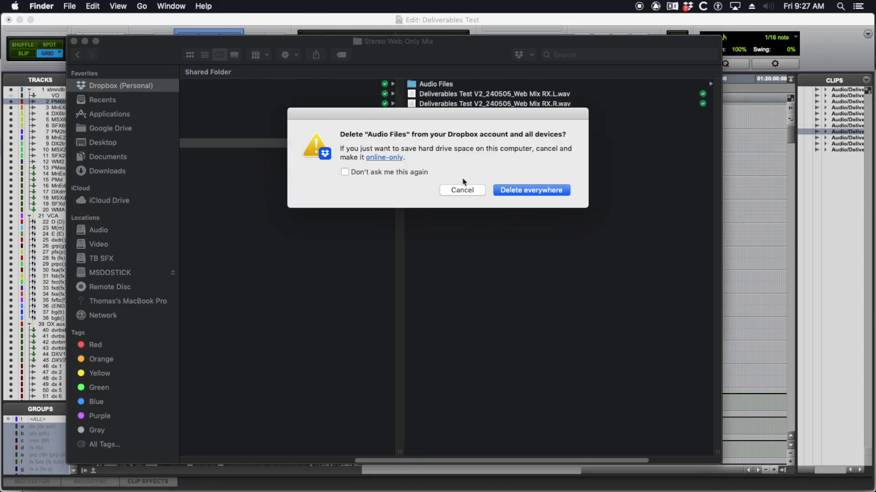
pyautogui.click(524, 191)
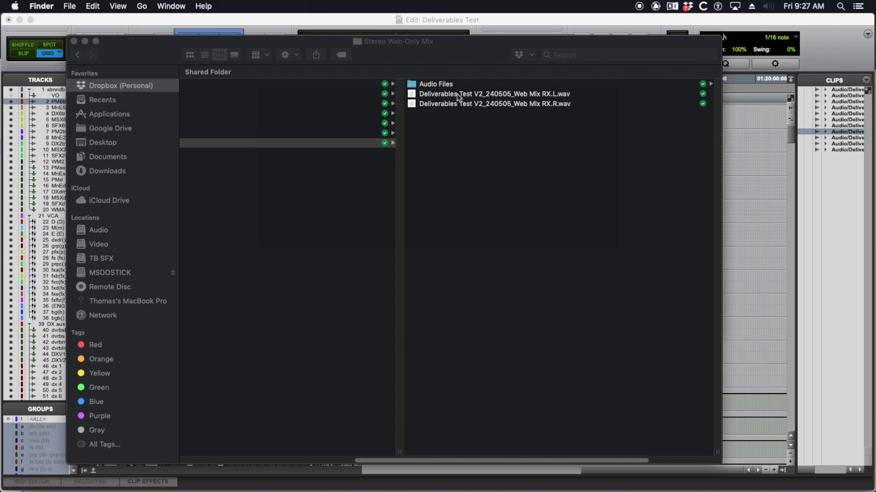
# - Move the leftover Audio Files subfolder of Stereo Web Only Mix to the Trash
pyautogui.click(419, 87)
pyautogui.rightClick(252, 84)
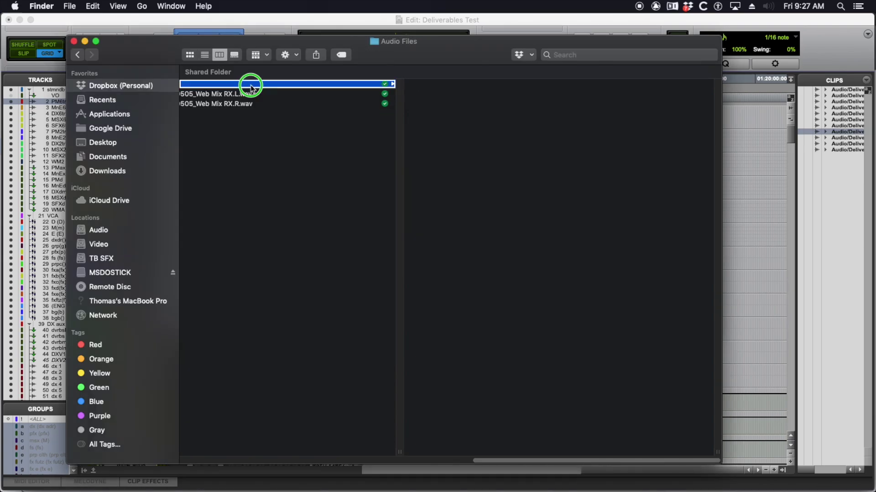
pyautogui.click(281, 108)
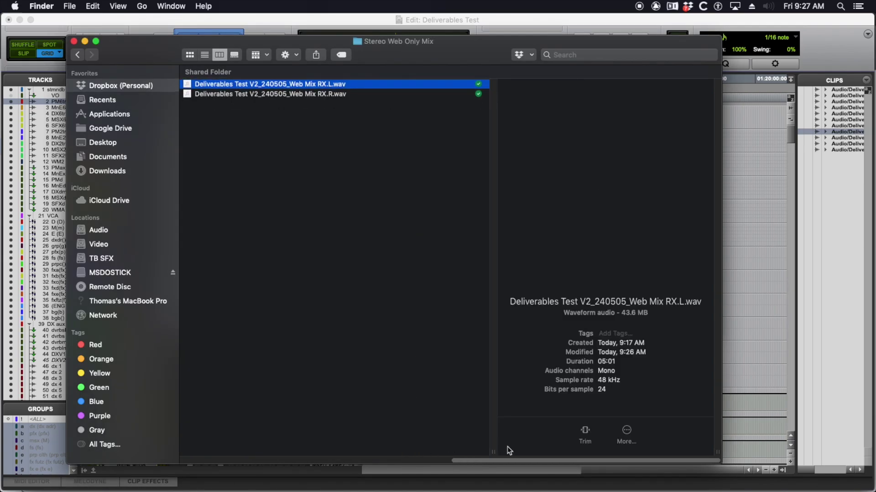
# - Move the Audio Files subfolders of Stereo MnE and Stereo Mix to the Trash
pyautogui.moveTo(474, 459); pyautogui.dragTo(385, 461)
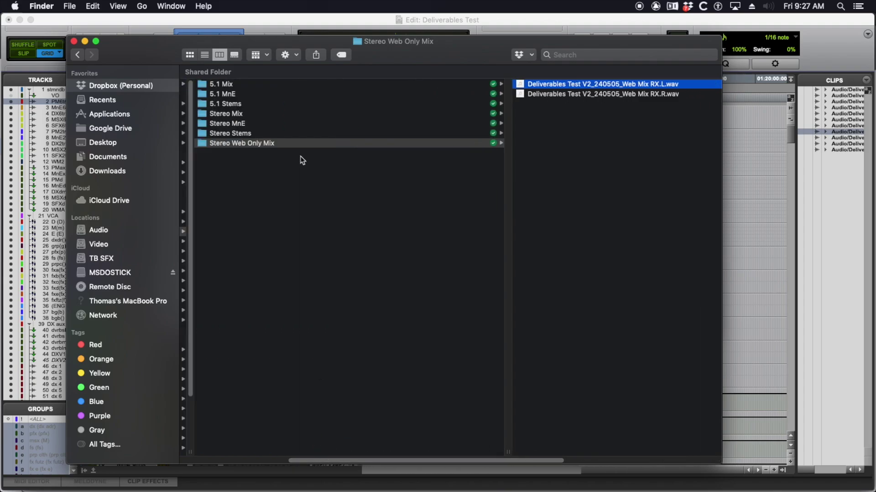
pyautogui.click(242, 123)
pyautogui.rightClick(473, 88)
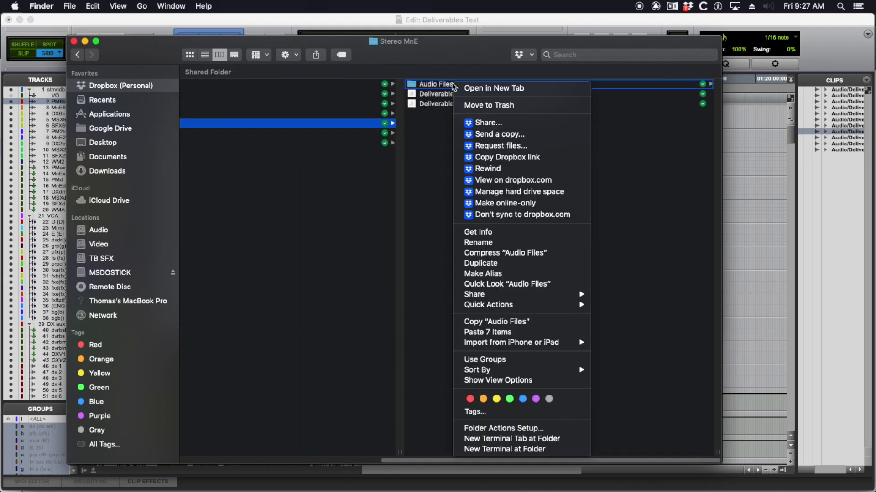
pyautogui.click(475, 104)
pyautogui.click(310, 114)
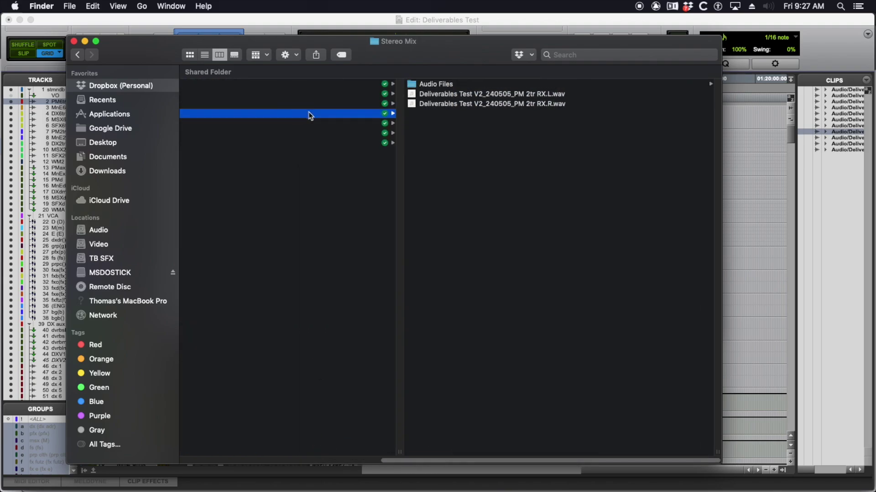
pyautogui.rightClick(456, 88)
pyautogui.click(469, 107)
# - Move the Audio Files subfolders of 5.1 Stems and 5.1 MnE to the Trash
pyautogui.click(360, 104)
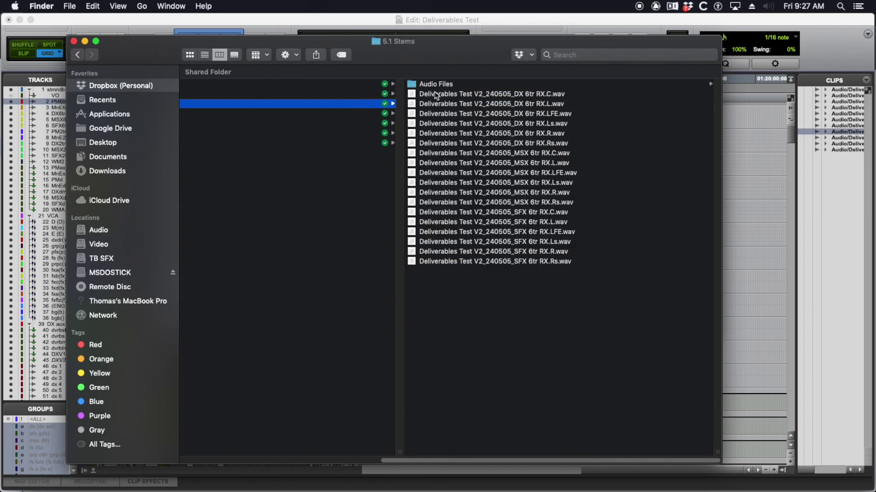
pyautogui.rightClick(447, 84)
pyautogui.click(461, 105)
pyautogui.click(338, 94)
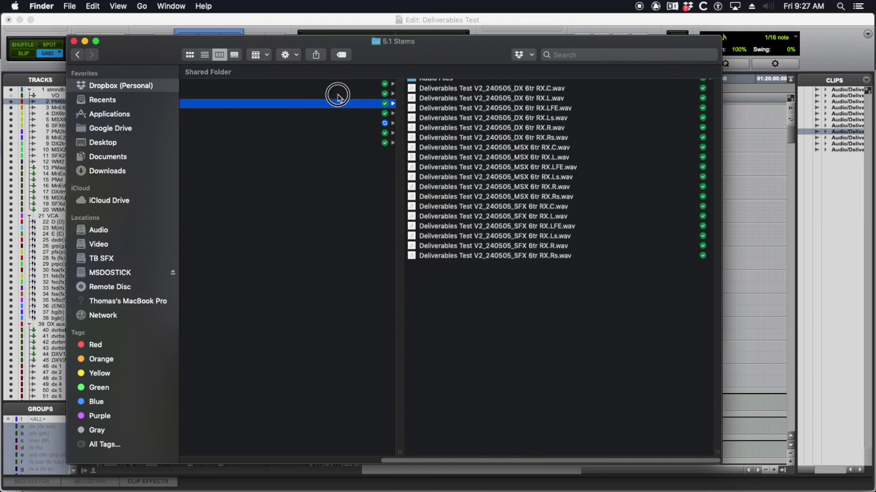
pyautogui.rightClick(454, 84)
pyautogui.click(468, 104)
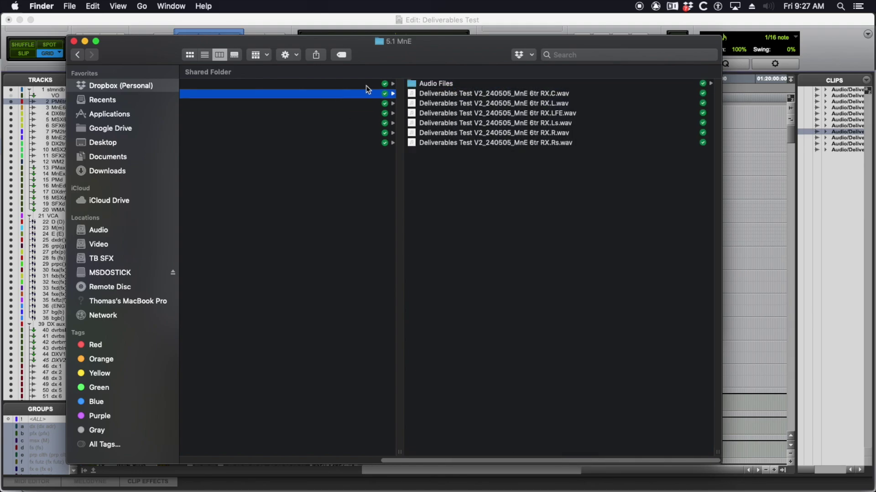
# - Move the Audio Files subfolder of 5.1 Mix to the Trash and bring the list of delivery folders back into view
pyautogui.click(367, 84)
pyautogui.rightClick(460, 83)
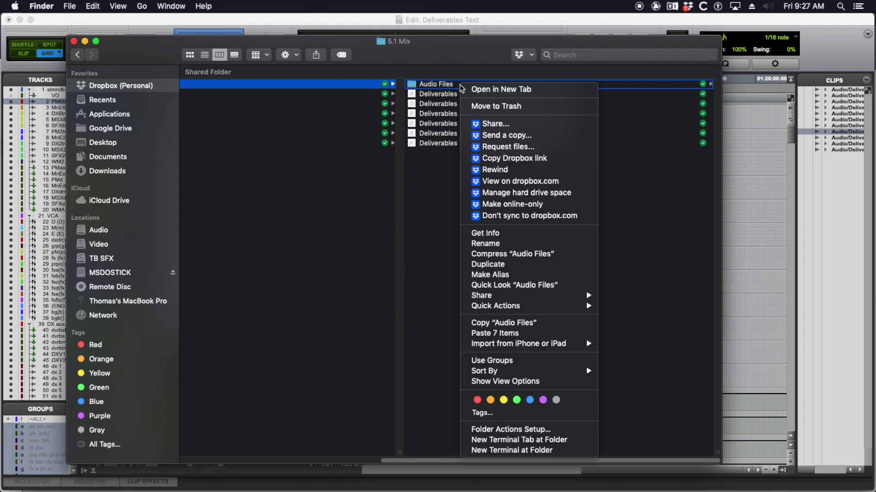
pyautogui.click(487, 107)
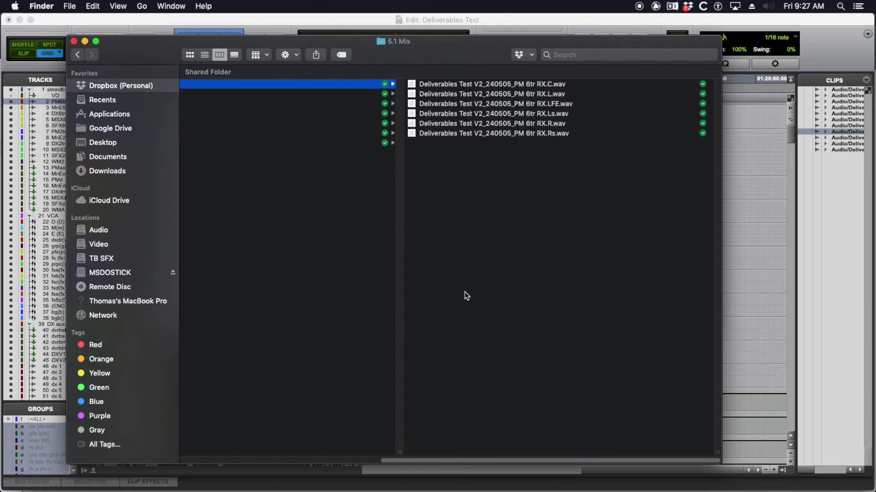
pyautogui.moveTo(494, 460); pyautogui.dragTo(429, 456)
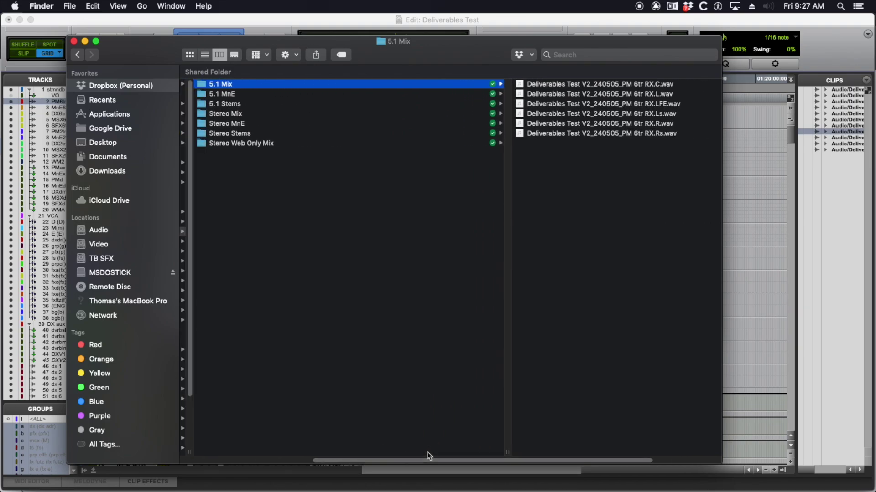
# - Return to Pro Tools, dismiss Disk Allocation without changes, and select about 43 seconds of the MnE 6tr clip starting at 01:01:58:04
pyautogui.click(442, 33)
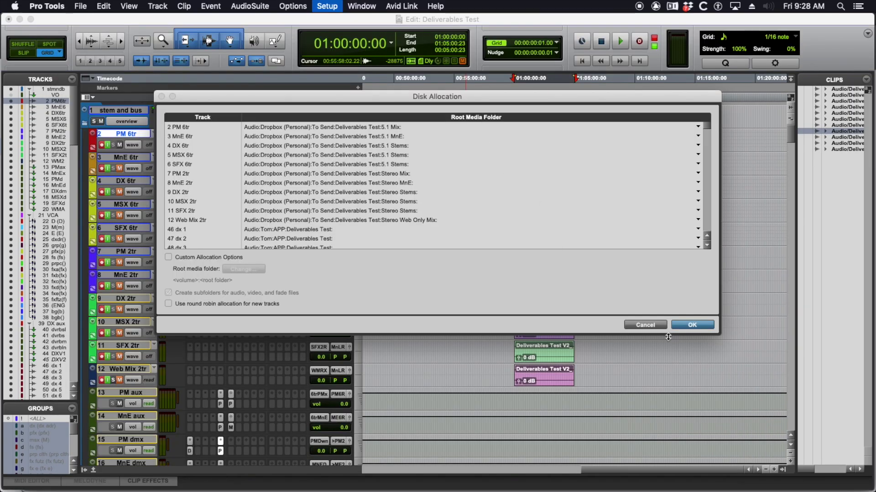
pyautogui.click(657, 325)
pyautogui.moveTo(537, 167); pyautogui.dragTo(546, 161)
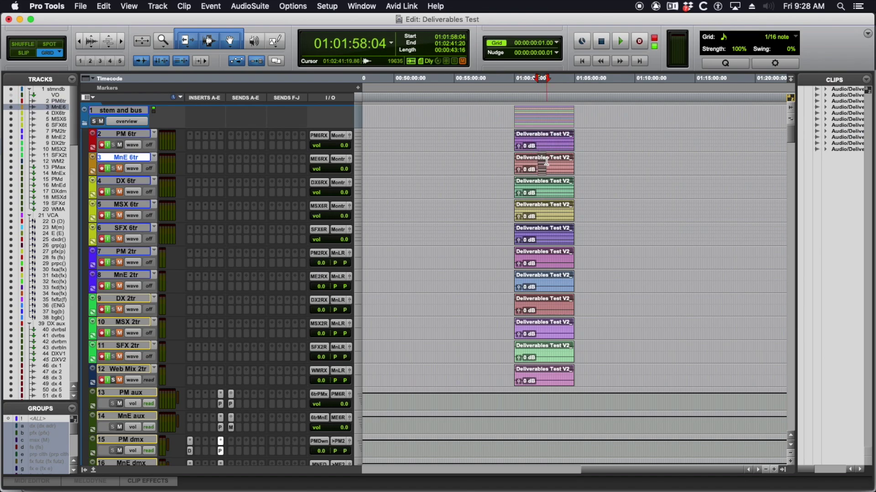
pyautogui.press('t')
pyautogui.press('t')
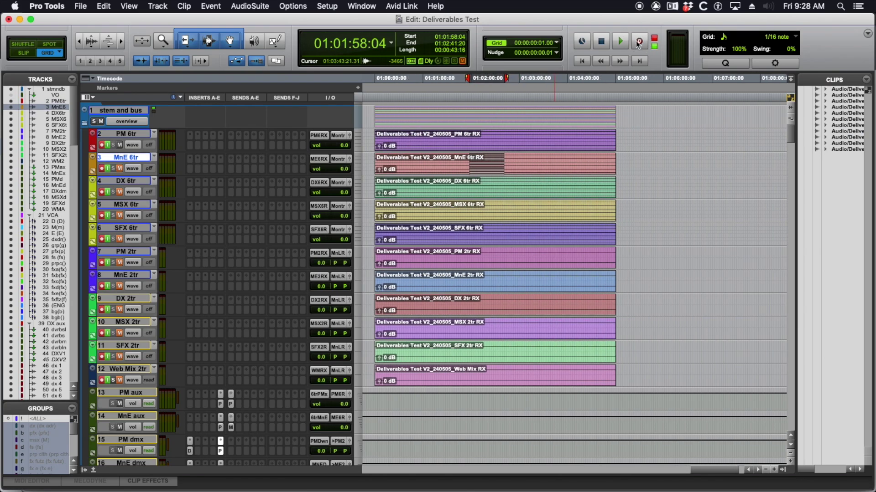
pyautogui.press('t')
pyautogui.press('t')
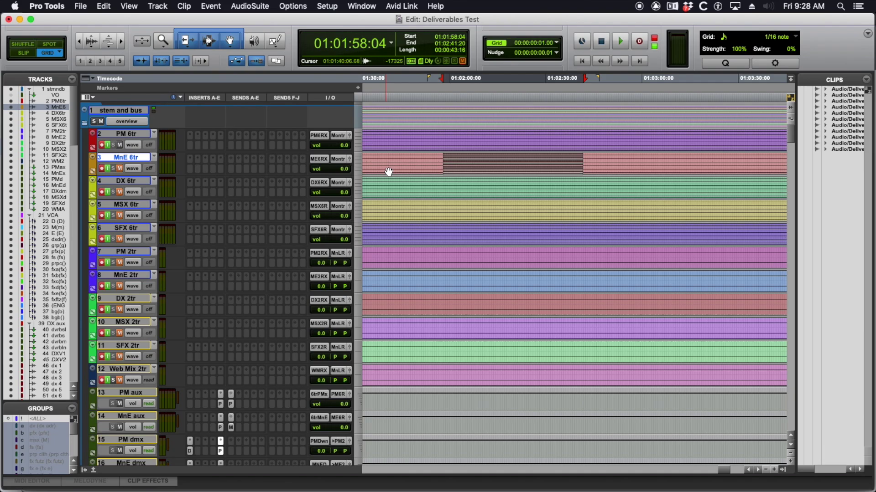
# - Review the delivery folders in Finder, return to Pro Tools, and move the selection to the PM 6tr track while looking over the tracks
pyautogui.press('super+Tab')
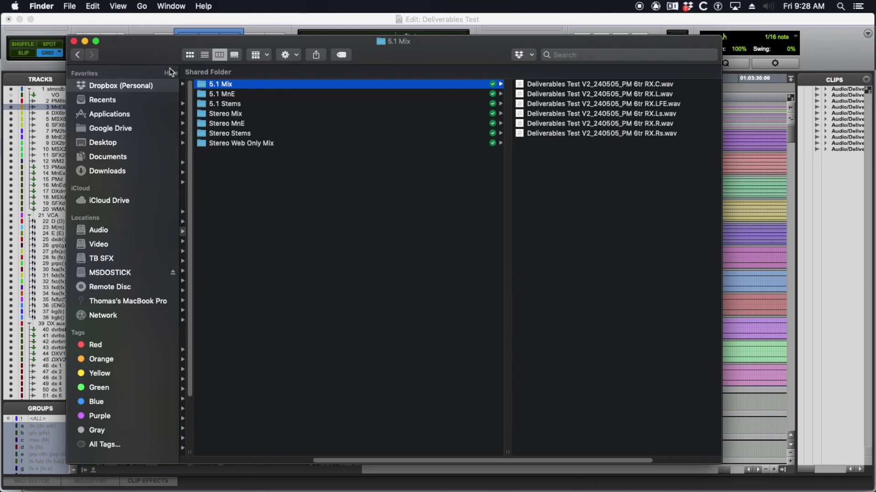
pyautogui.click(227, 20)
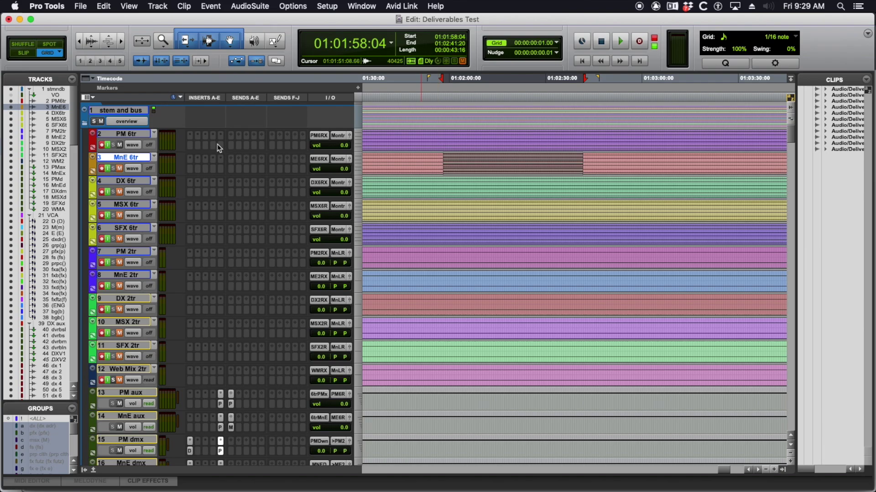
pyautogui.click(139, 134)
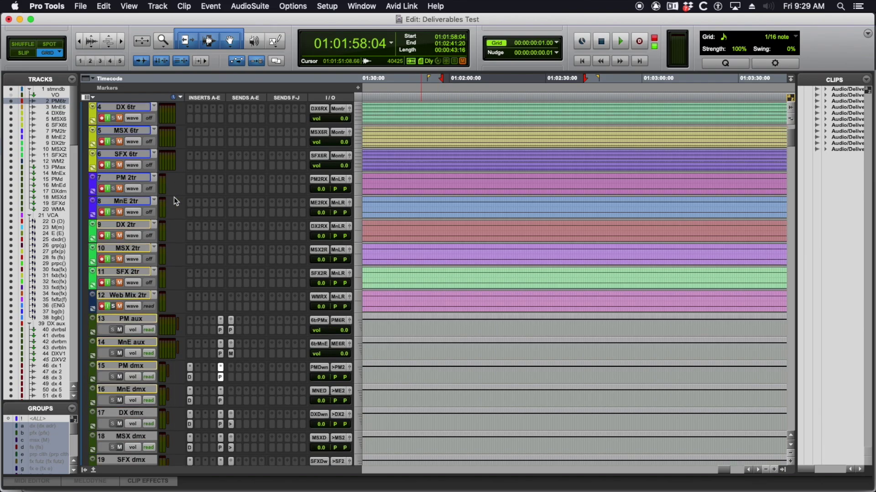
pyautogui.scroll(-3, 175, 197)
pyautogui.scroll(-10, 192, 262)
pyautogui.scroll(15, 192, 262)
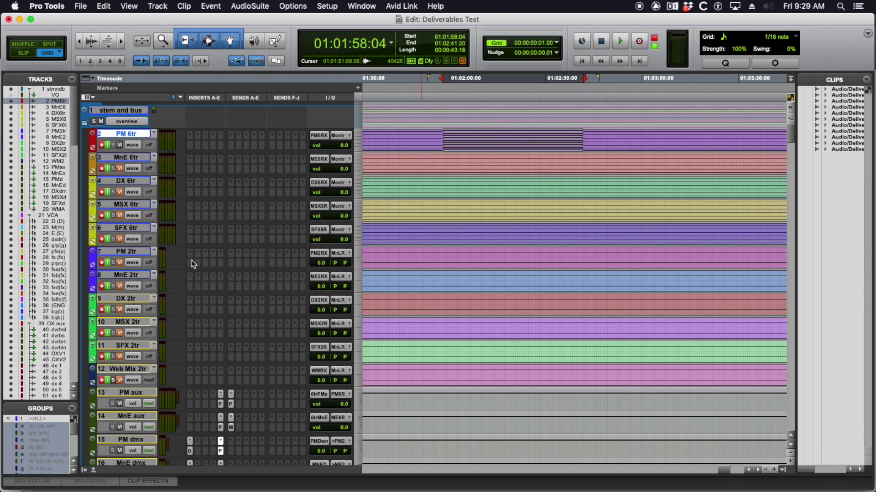